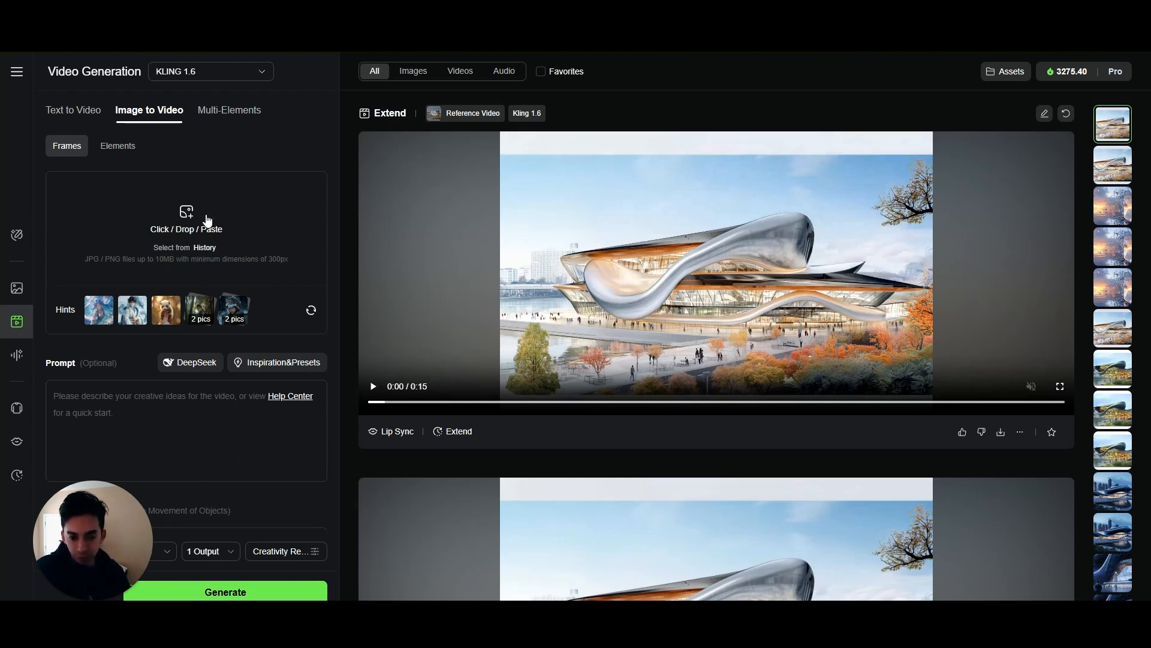
Expand the optional Negative Prompt section of the image-to-video settings.
{"action": "scroll", "coordinate": [754, 437], "scroll_direction": "down", "scroll_amount": 10}
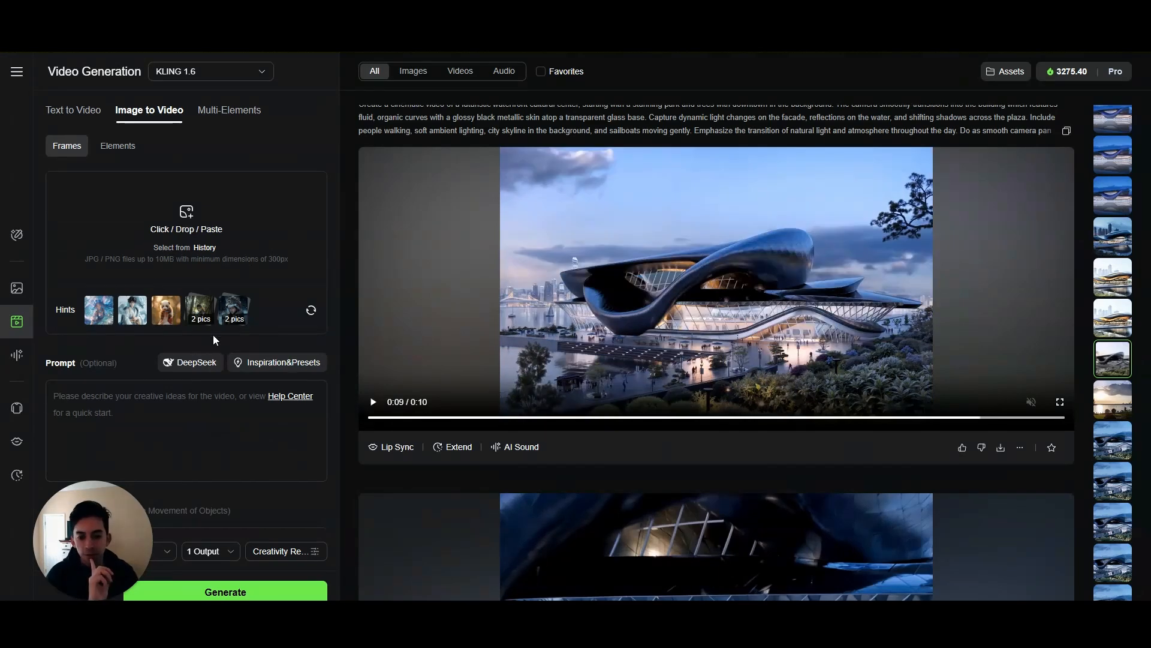
{"action": "scroll", "coordinate": [216, 372], "scroll_direction": "down", "scroll_amount": 2}
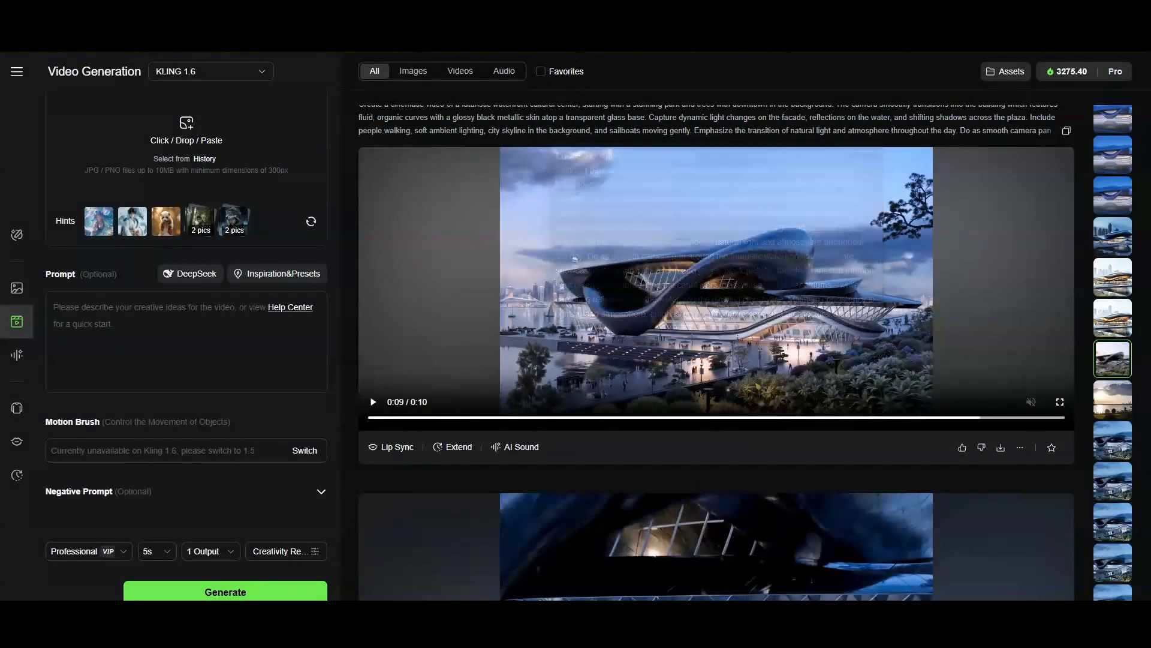
{"action": "left_click", "coordinate": [322, 496]}
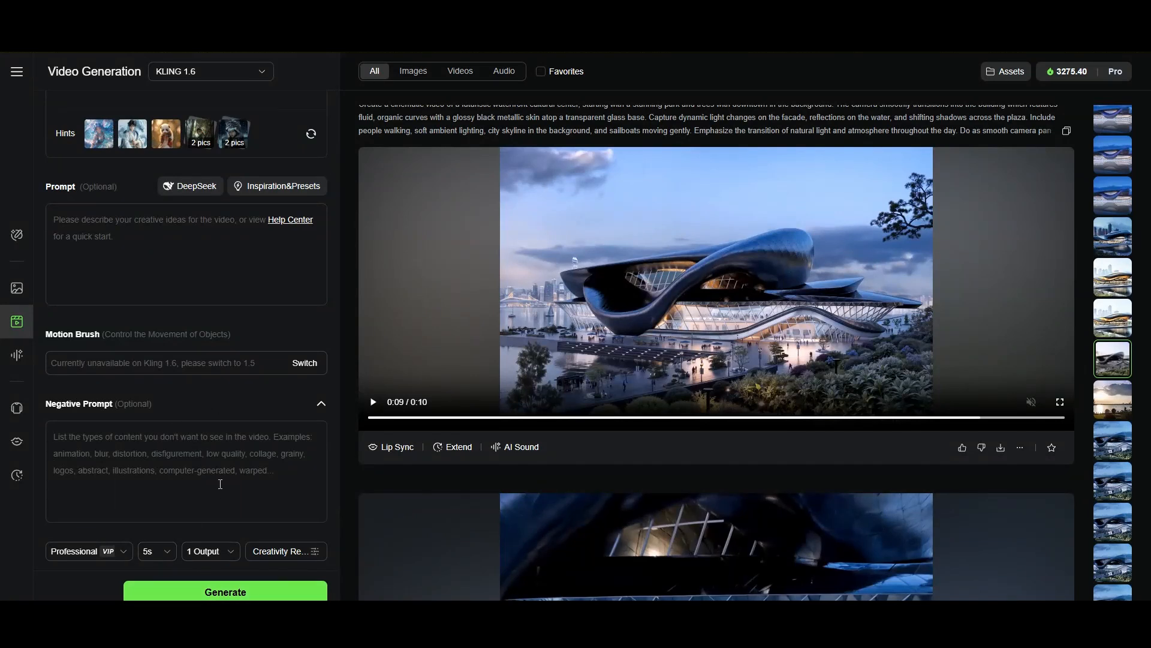
Set the video length to 10s and the number of results to 2 Outputs.
{"action": "left_click", "coordinate": [172, 556]}
{"action": "left_click", "coordinate": [153, 520]}
{"action": "left_click", "coordinate": [238, 557]}
{"action": "left_click", "coordinate": [231, 475]}
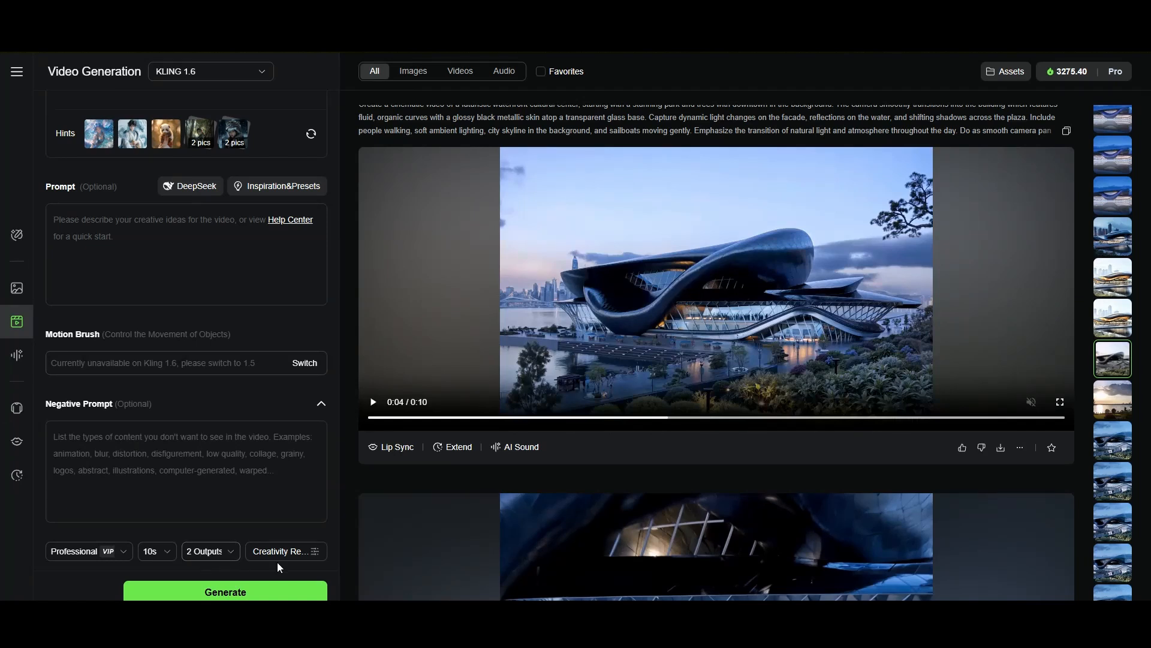
Examine the Creativity–Relevance setting and the recommended set up notes on the Miro board.
{"action": "left_click", "coordinate": [312, 555]}
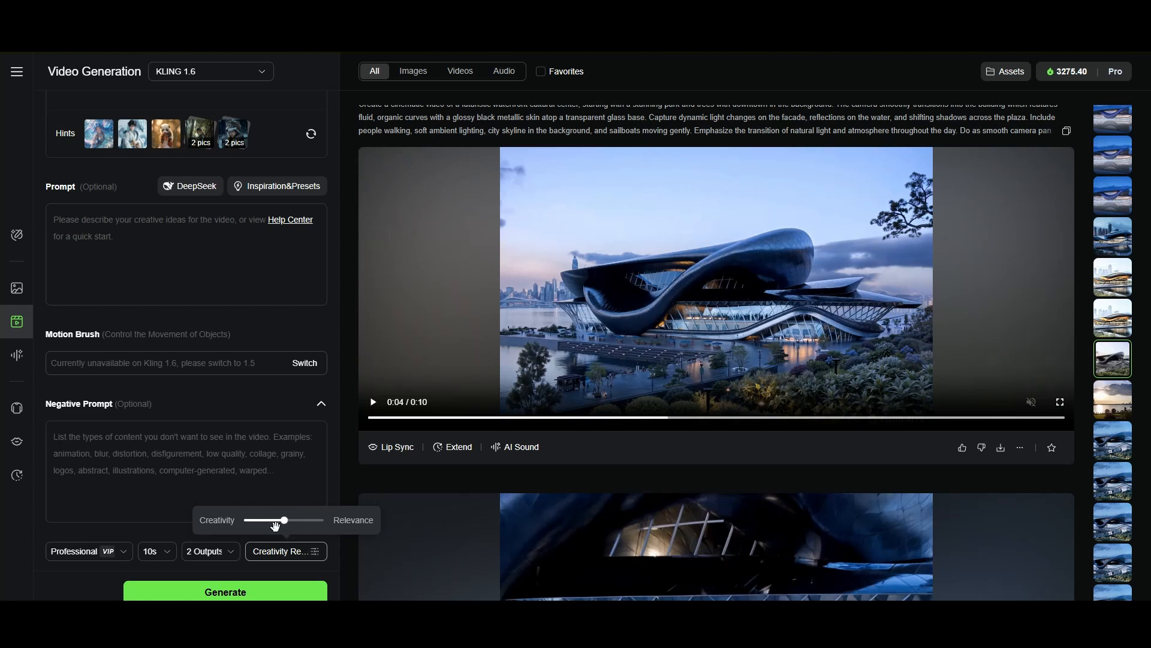
{"action": "mouse_move", "coordinate": [285, 520]}
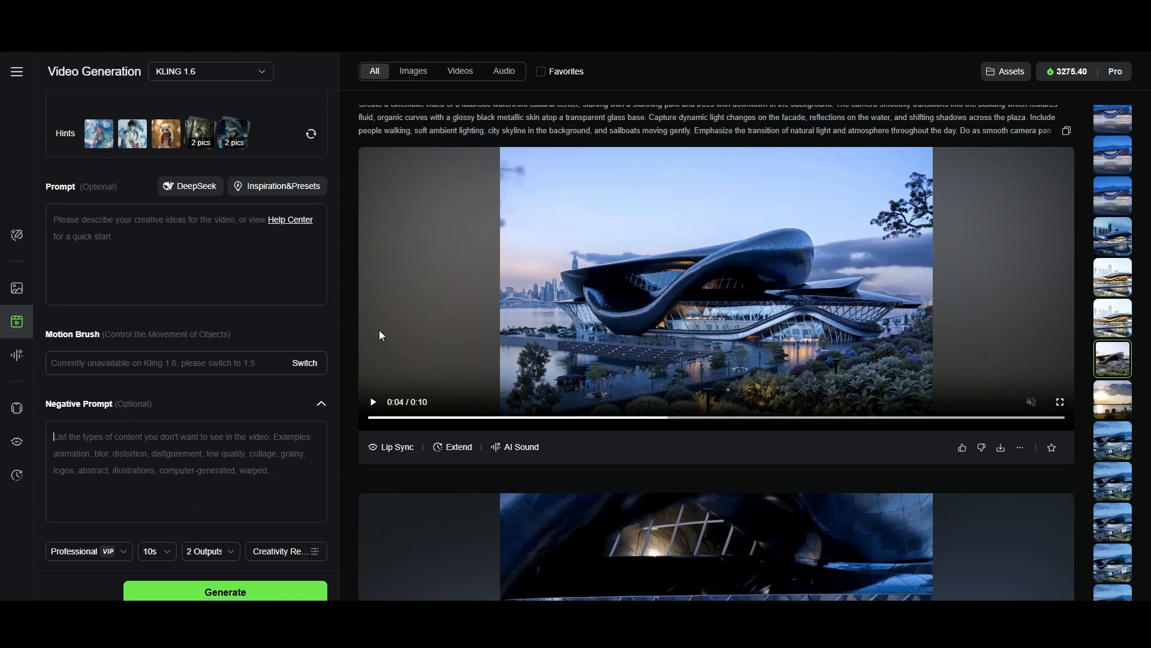
{"action": "scroll", "coordinate": [437, 347], "scroll_direction": "up", "scroll_amount": 2}
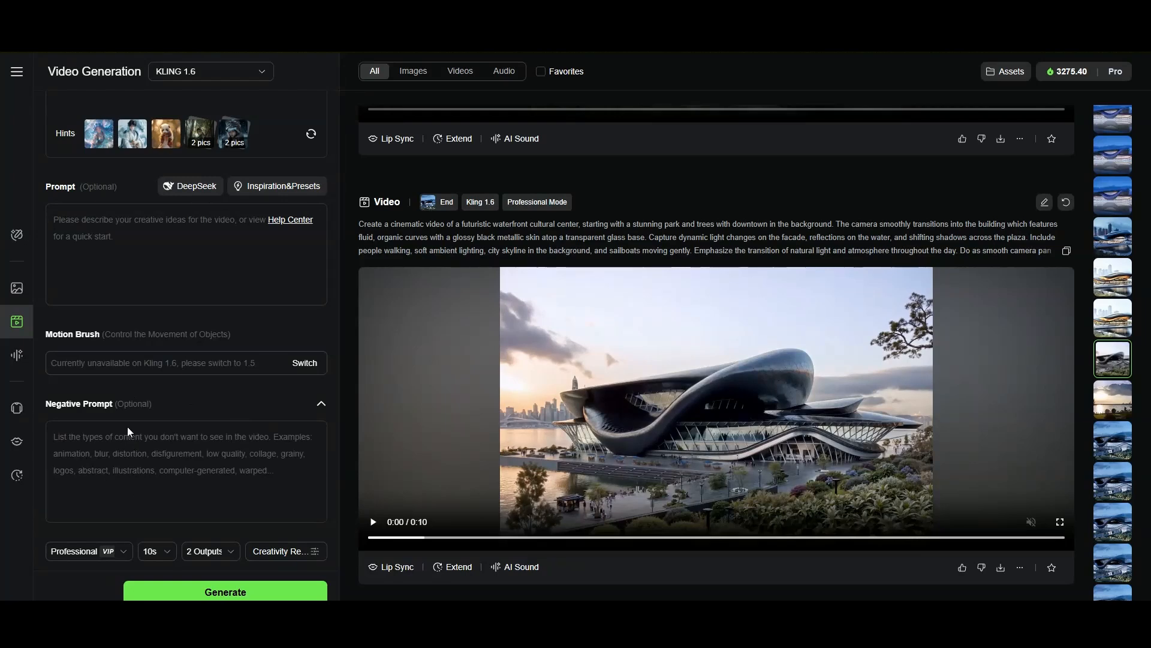
{"action": "scroll", "coordinate": [120, 461], "scroll_direction": "down", "scroll_amount": 1}
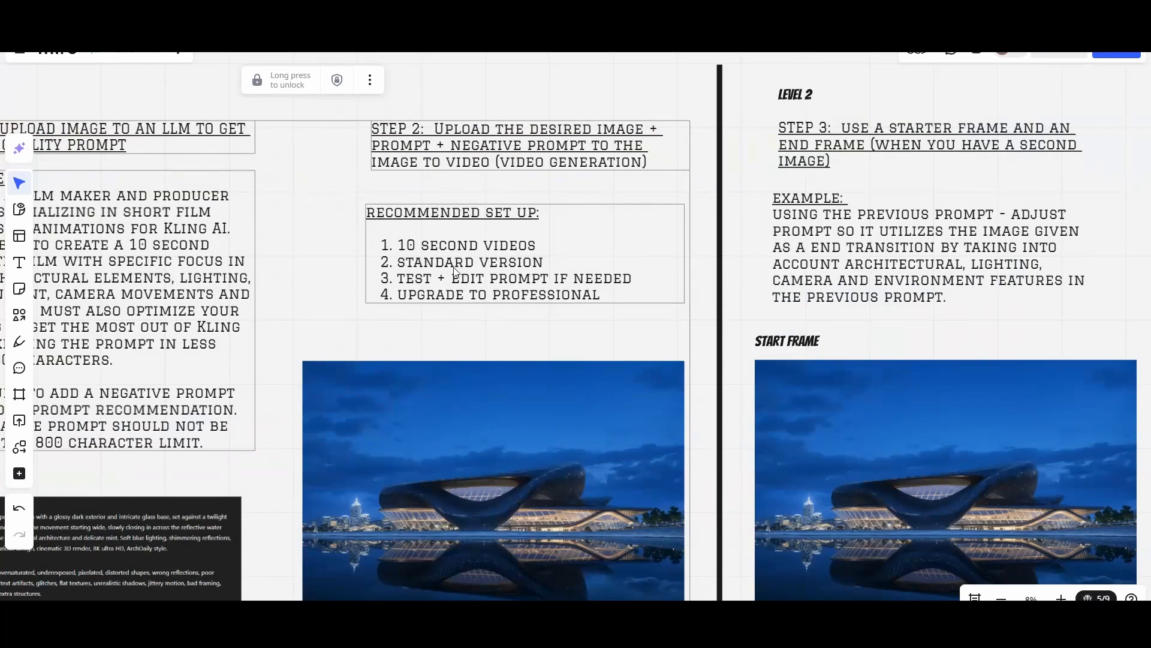
{"action": "left_click_drag", "start_coordinate": [455, 273], "coordinate": [451, 242]}
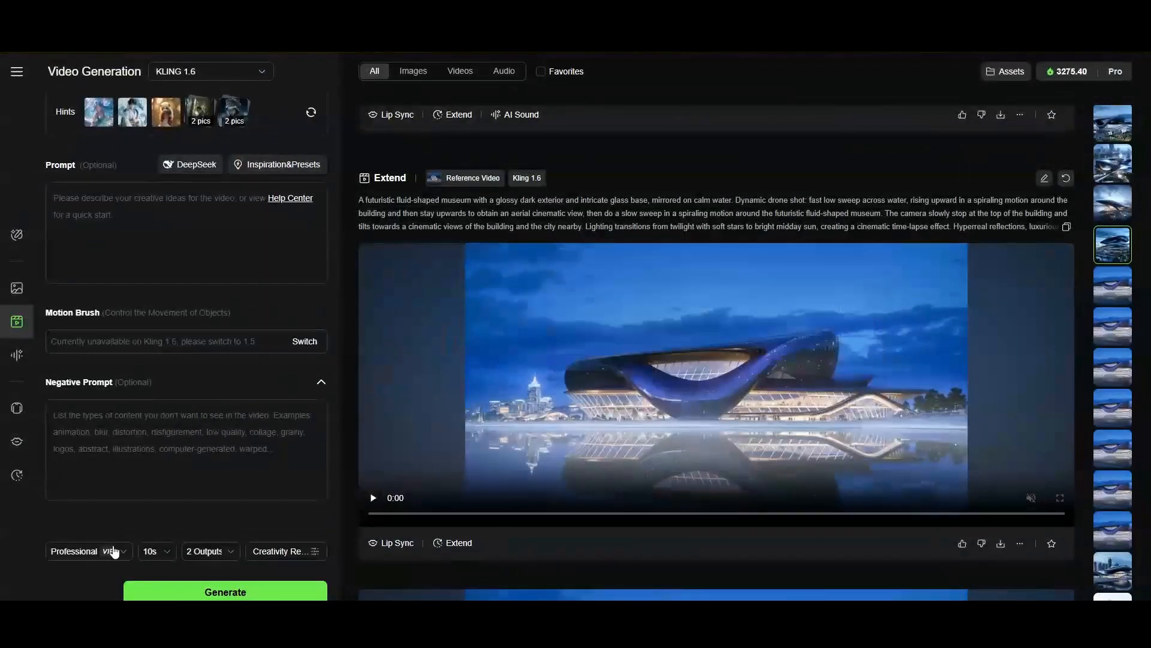
Try Standard as the generation mode in Kling AI, and set it back to Professional.
{"action": "left_click", "coordinate": [114, 552]}
{"action": "left_click", "coordinate": [71, 496]}
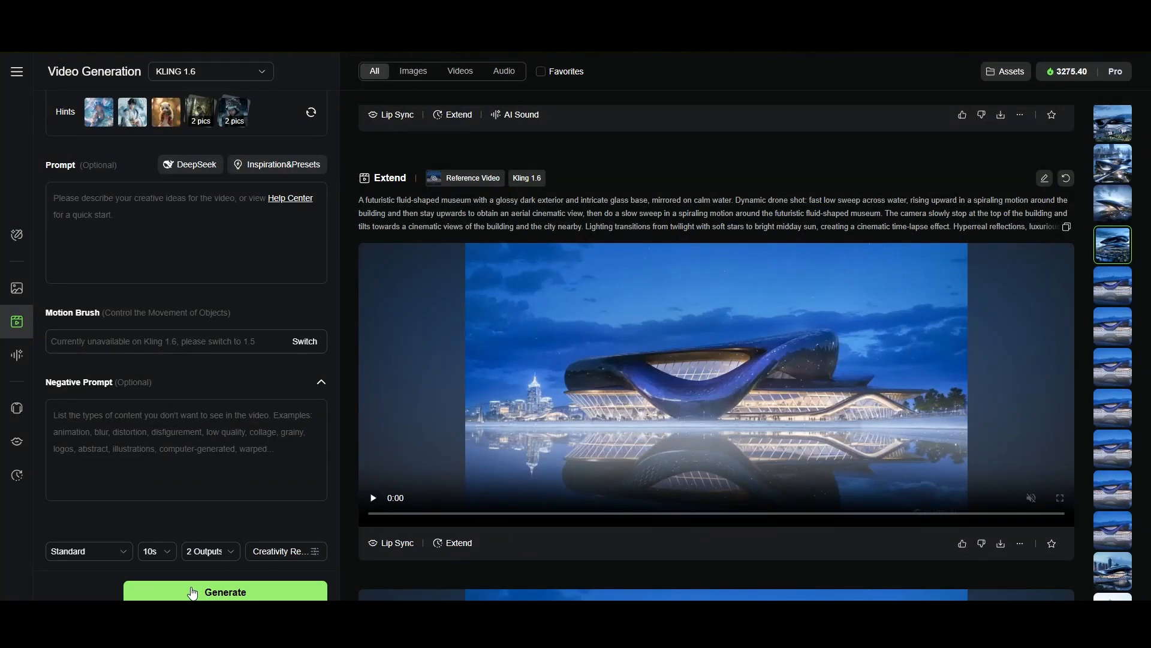
{"action": "left_click", "coordinate": [106, 562]}
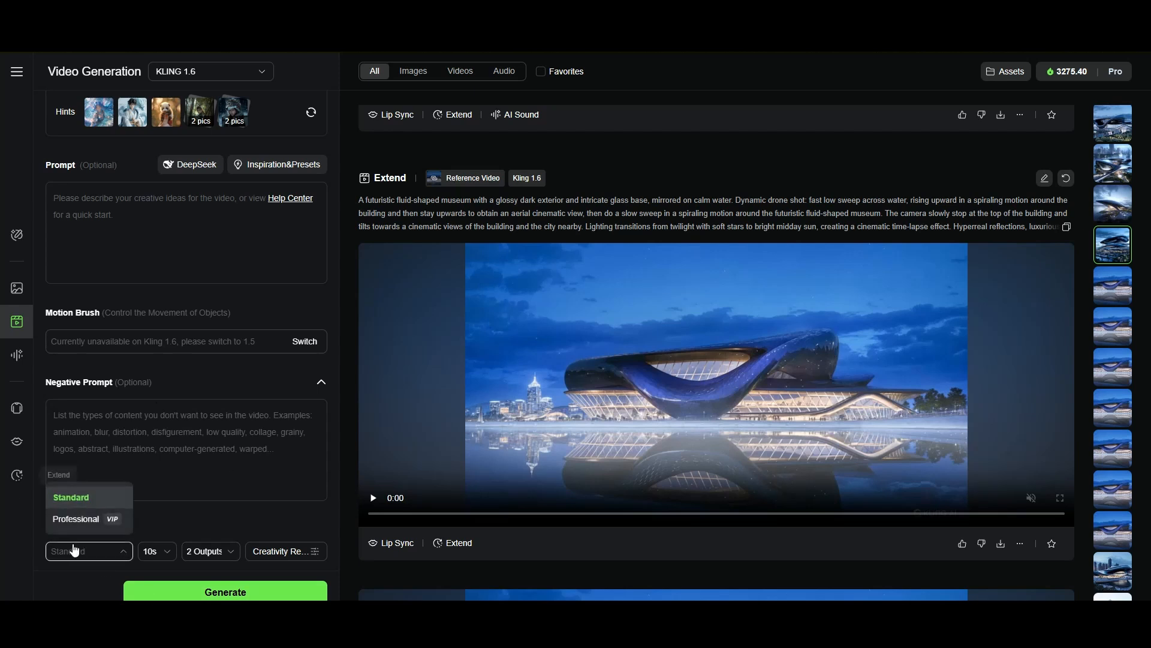
{"action": "left_click", "coordinate": [84, 517]}
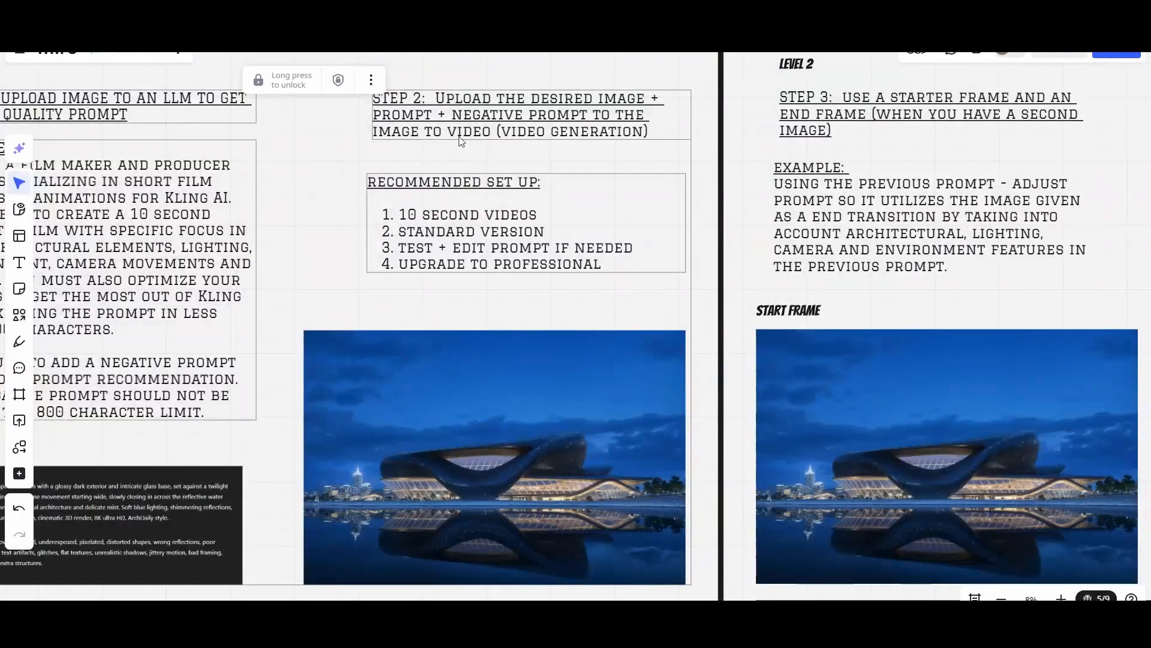
Review the Level 2 start and end frame notes and the video extension recommendations on the Miro board.
{"action": "scroll", "coordinate": [462, 141], "scroll_direction": "down", "scroll_amount": 3}
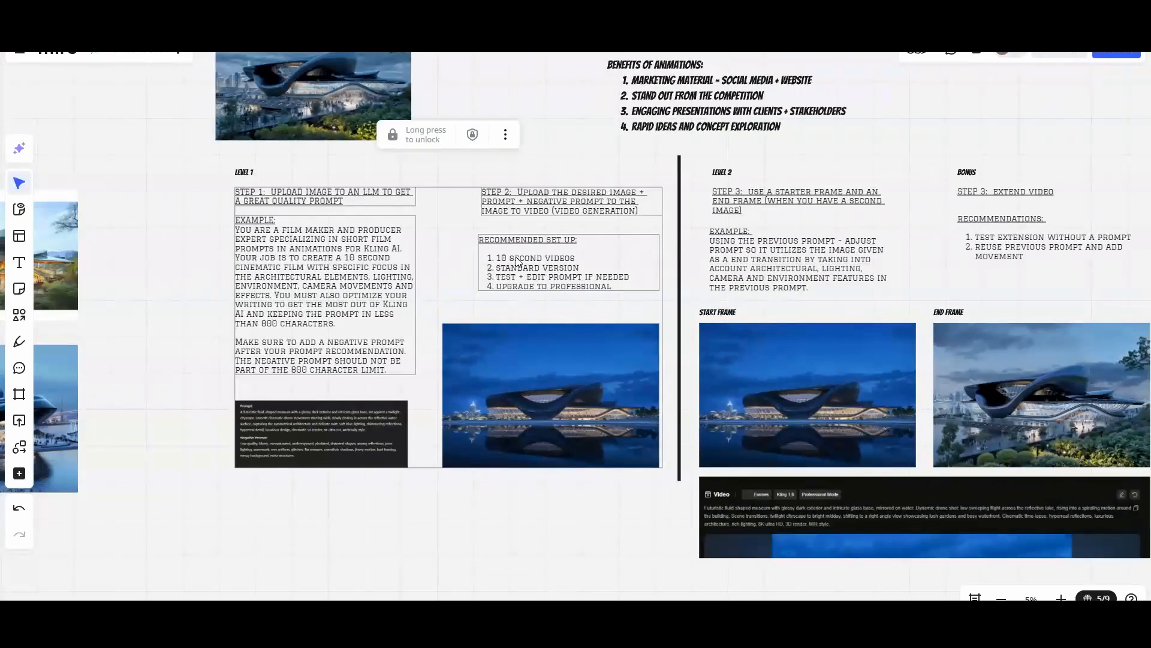
{"action": "scroll", "coordinate": [517, 262], "scroll_direction": "right", "scroll_amount": 8}
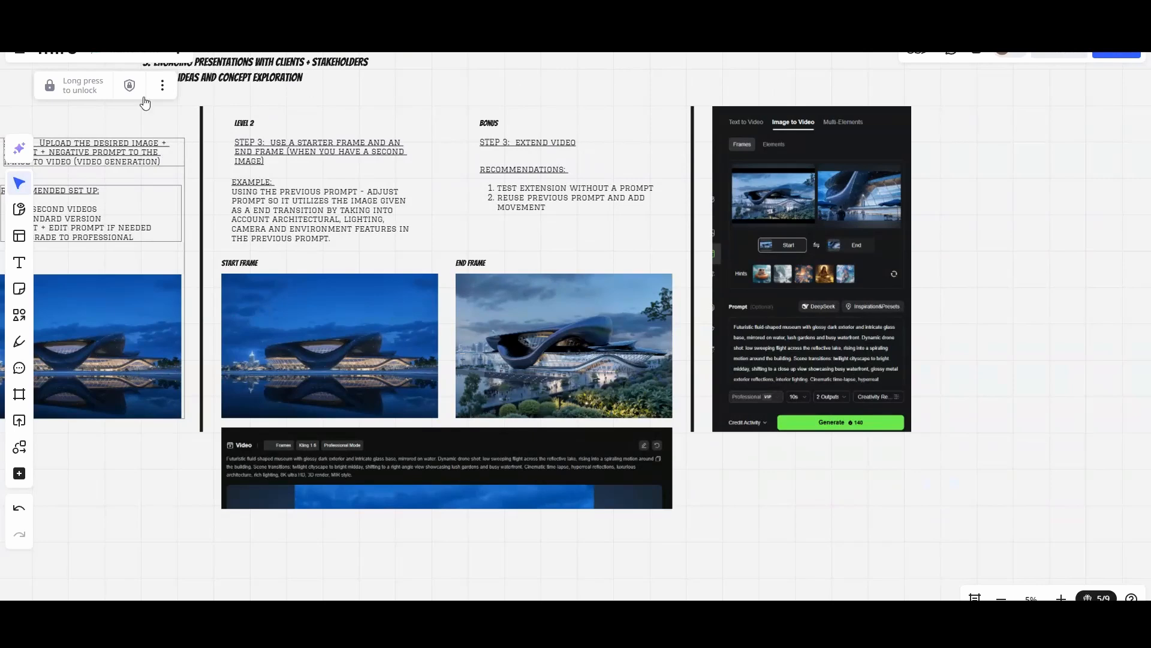
{"action": "scroll", "coordinate": [263, 177], "scroll_direction": "up", "scroll_amount": 3}
{"action": "left_click", "coordinate": [261, 178]}
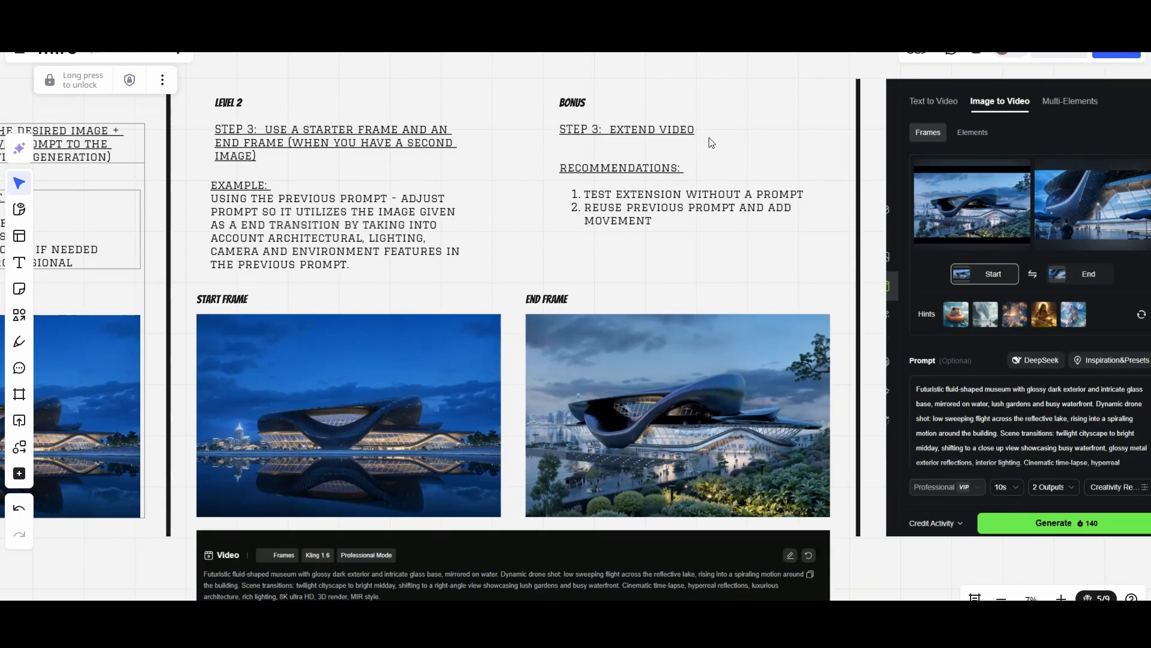
{"action": "key", "text": "alt+Tab"}
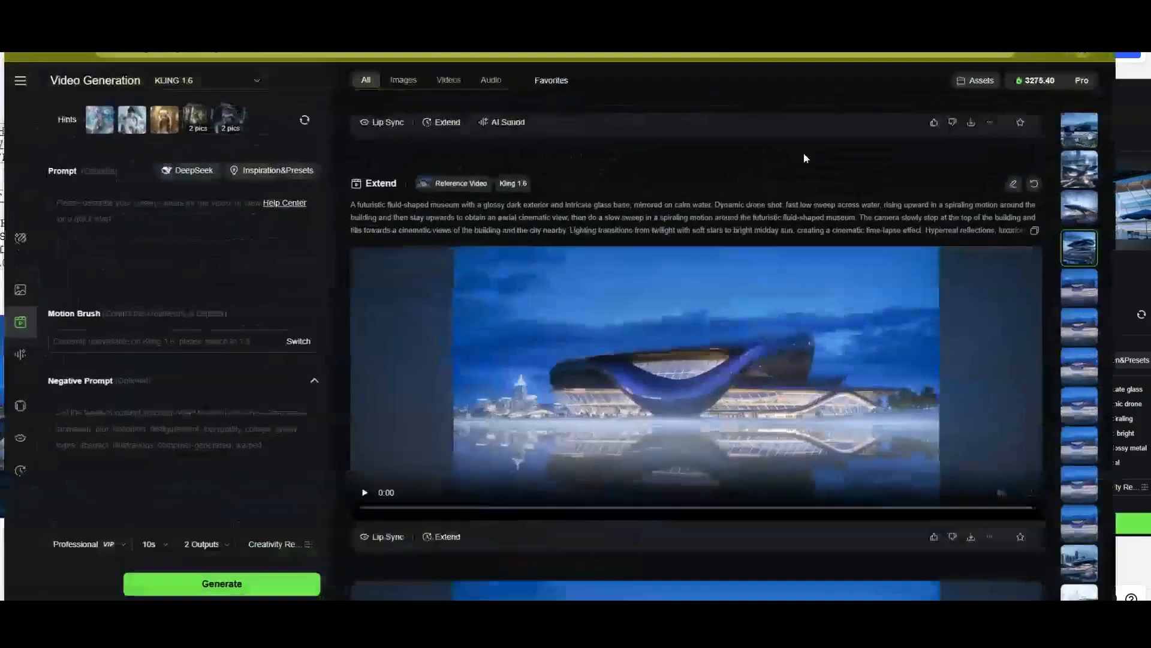
{"action": "scroll", "coordinate": [723, 373], "scroll_direction": "down", "scroll_amount": 4}
{"action": "key", "text": "alt+Tab"}
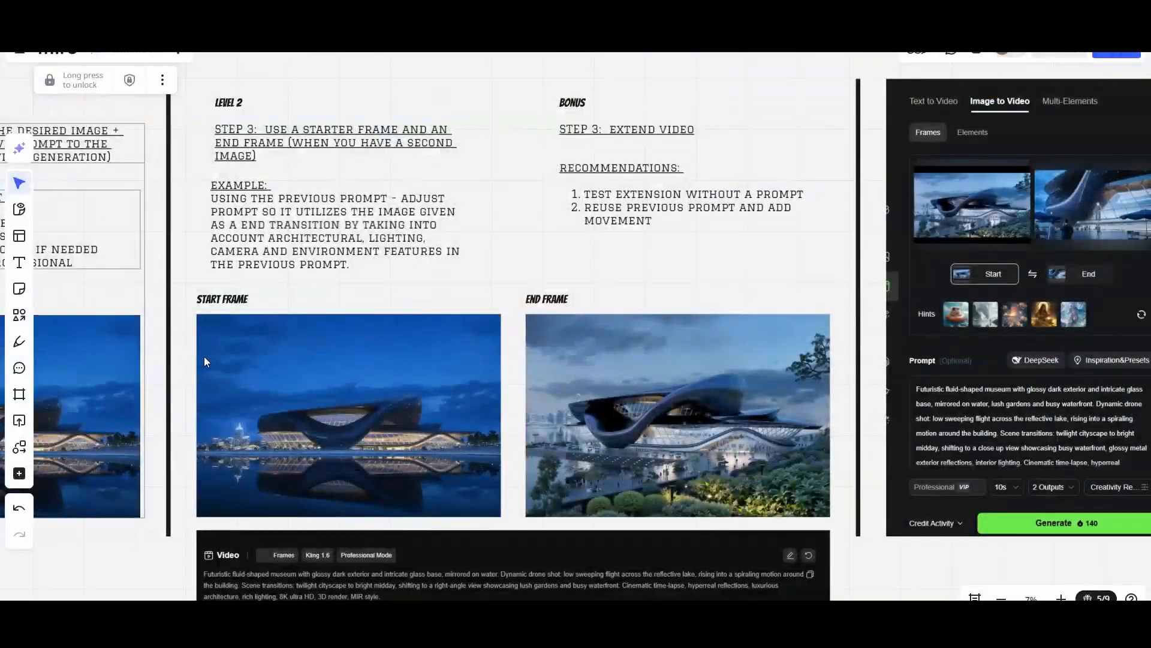
{"action": "scroll", "coordinate": [260, 326], "scroll_direction": "left", "scroll_amount": 10}
{"action": "scroll", "coordinate": [432, 222], "scroll_direction": "up", "scroll_amount": 3}
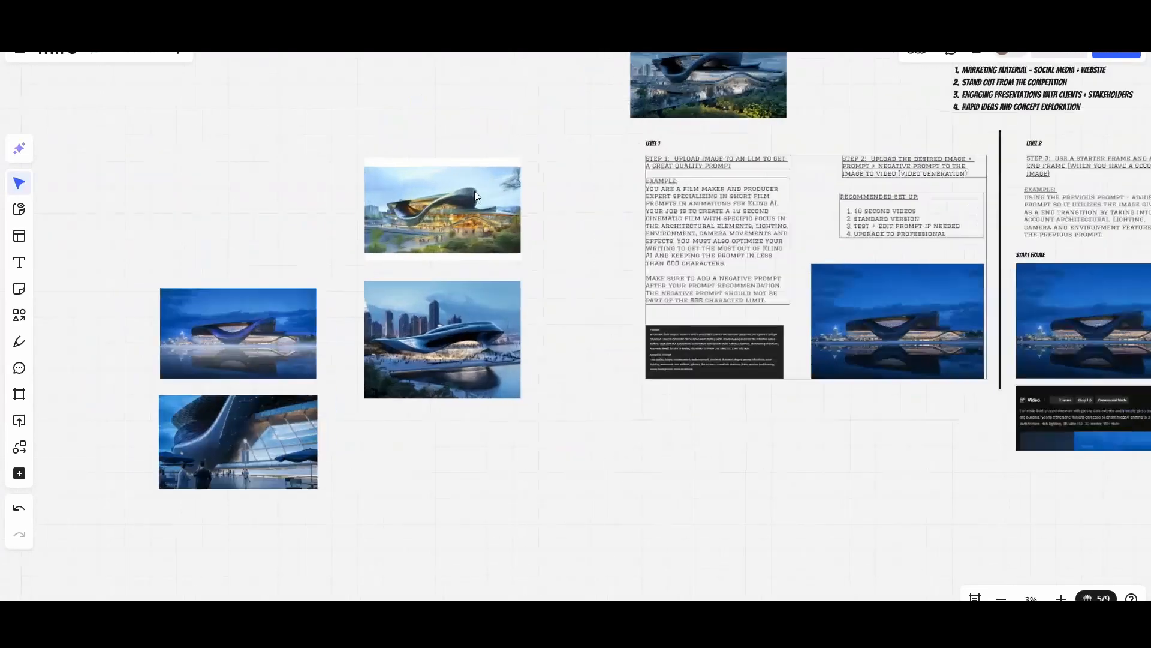
Move the bright daytime rendering clear of the skyline rendering below it and enlarge it.
{"action": "left_click", "coordinate": [432, 218]}
{"action": "left_click_drag", "start_coordinate": [457, 202], "coordinate": [443, 245]}
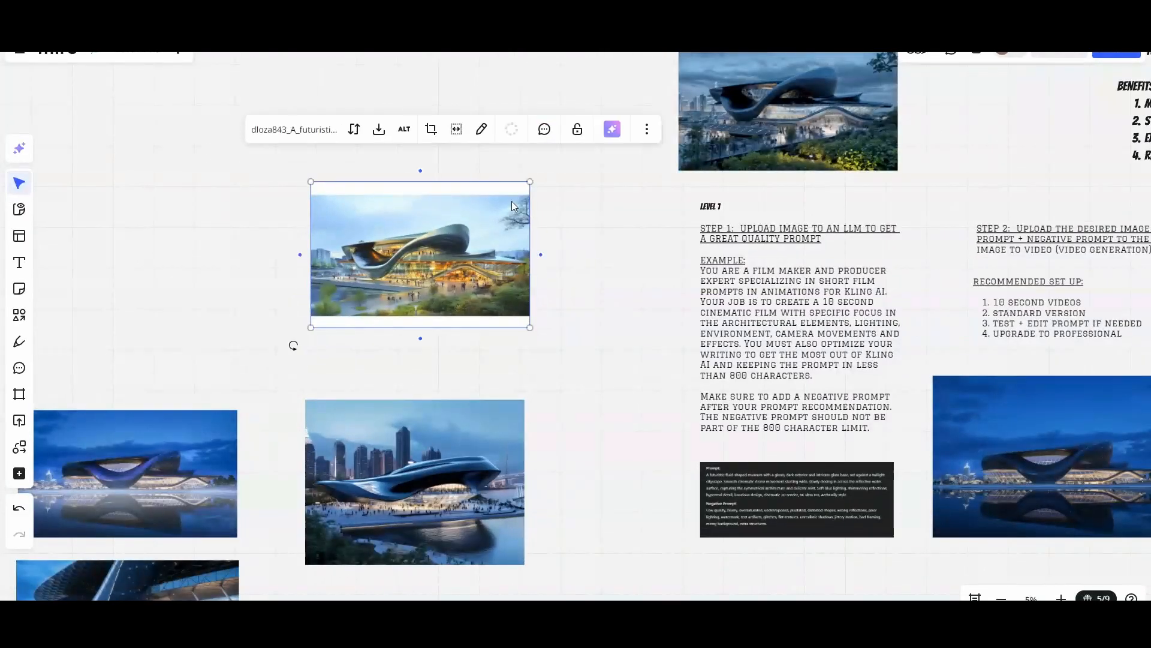
{"action": "left_click_drag", "start_coordinate": [531, 182], "coordinate": [432, 222]}
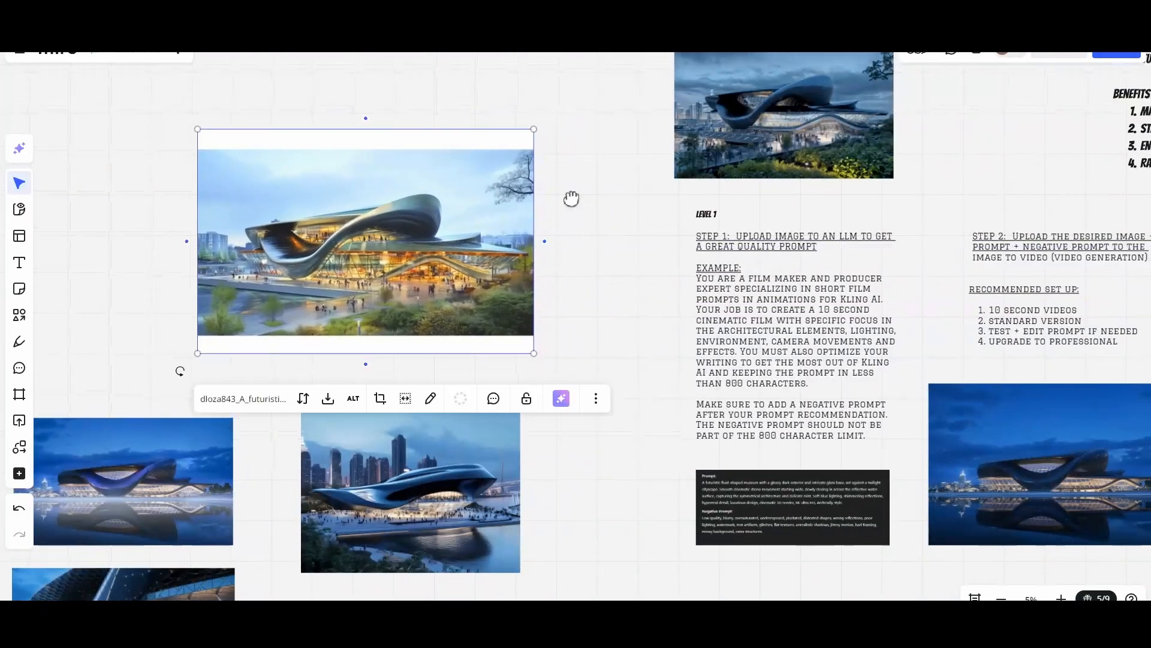
Place the cloudy dusk rendering from above the Level 1 notes directly above the daytime rendering, at the same width.
{"action": "scroll", "coordinate": [812, 183], "scroll_direction": "up", "scroll_amount": 2}
{"action": "left_click_drag", "start_coordinate": [883, 211], "coordinate": [547, 80]}
{"action": "scroll", "coordinate": [411, 152], "scroll_direction": "up", "scroll_amount": 2}
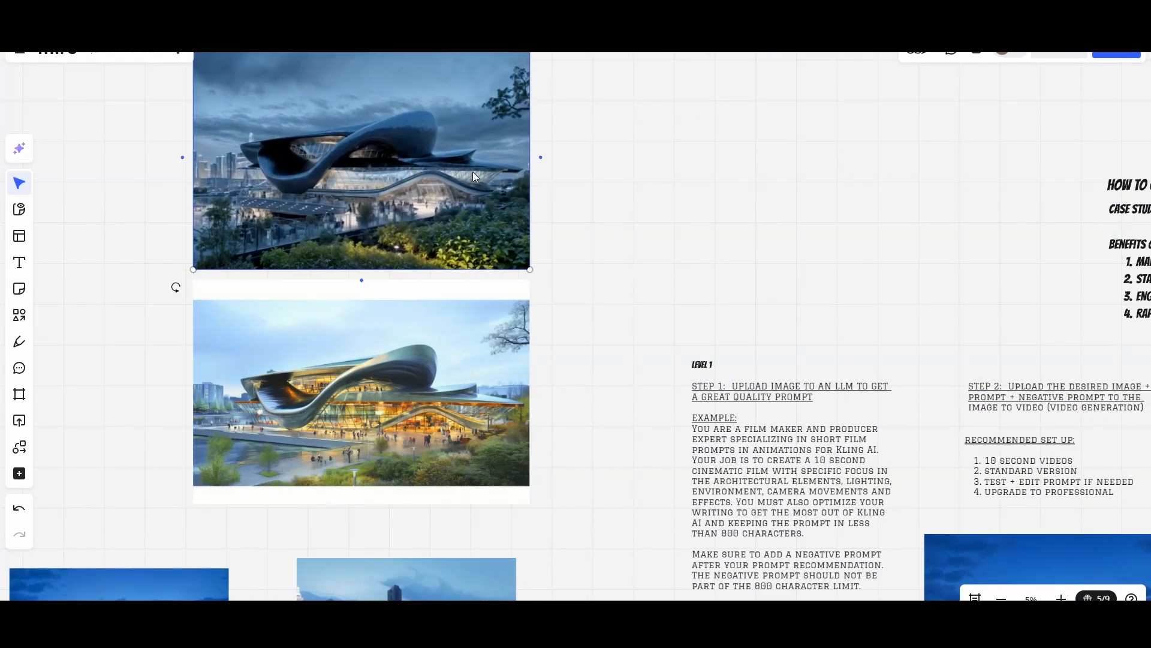
{"action": "left_click", "coordinate": [273, 499]}
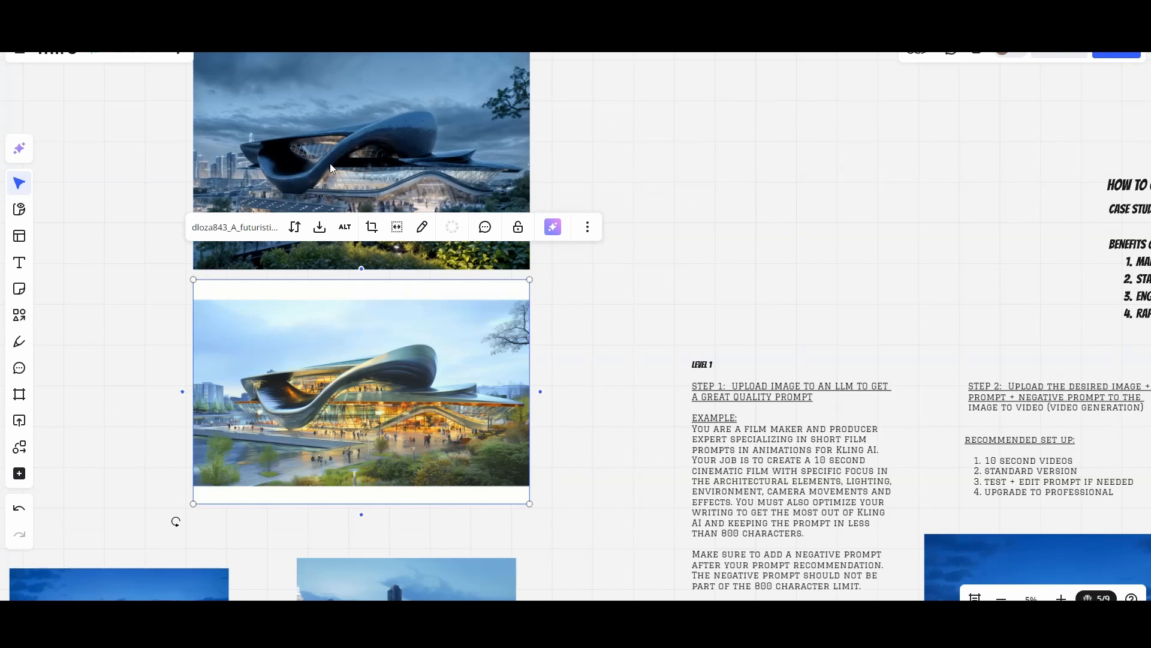
{"action": "scroll", "coordinate": [586, 148], "scroll_direction": "down", "scroll_amount": 5}
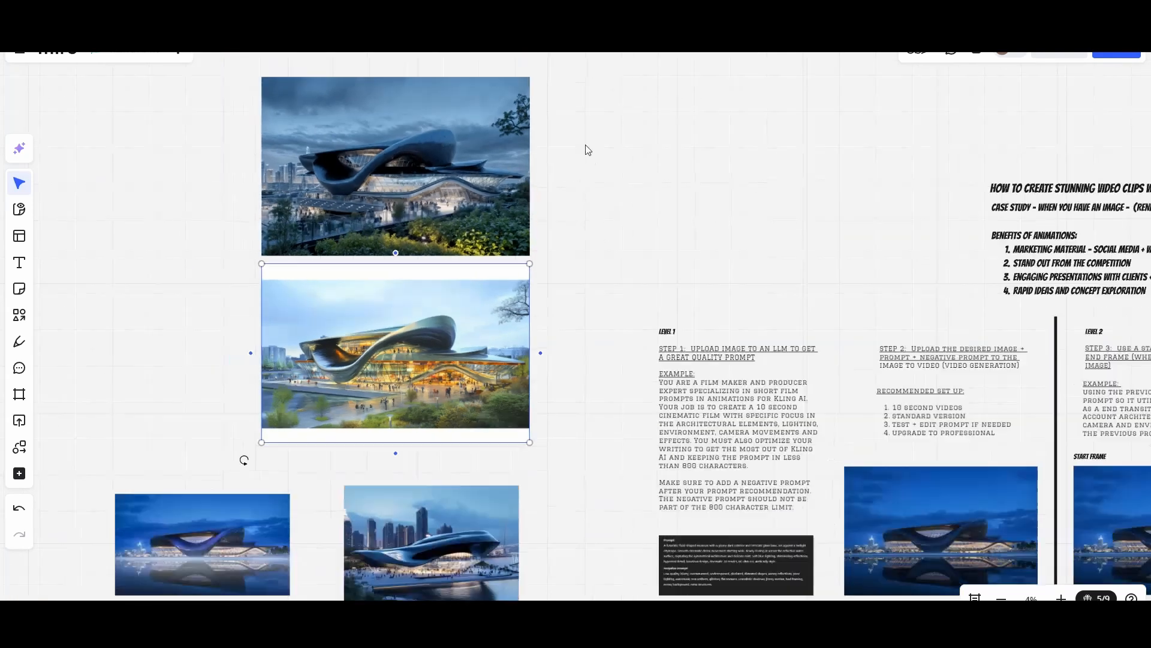
{"action": "left_click", "coordinate": [504, 150]}
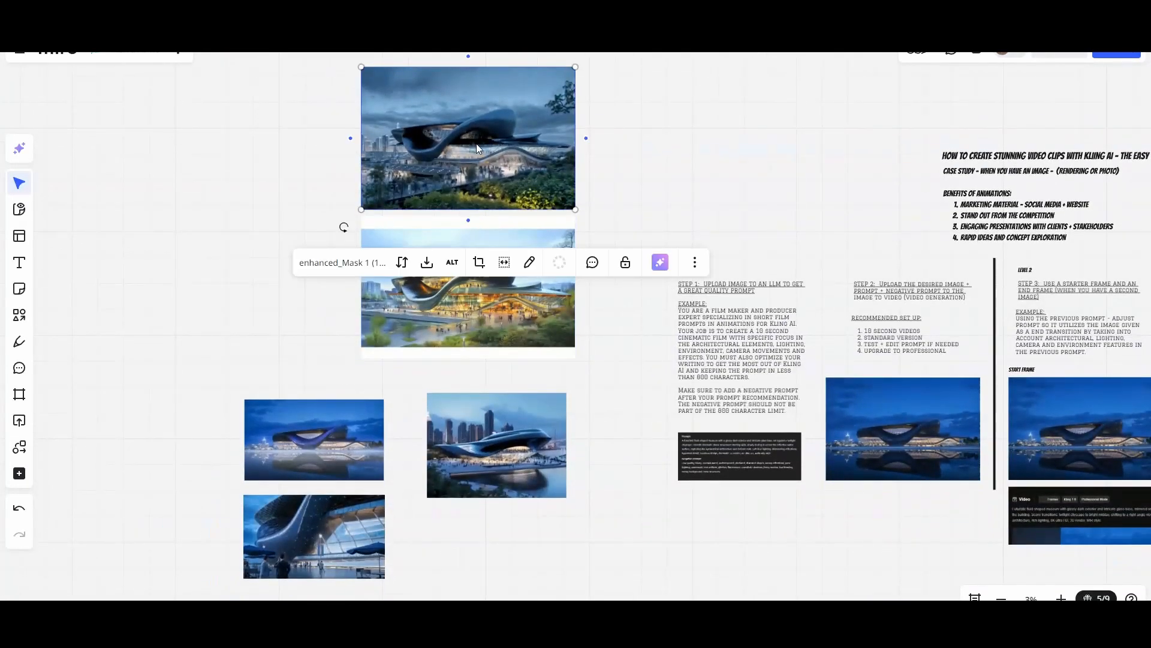
Stack the blue water-reflection rendering and the skyline rendering in a column beside the dusk and daytime renderings, enlarging both.
{"action": "left_click_drag", "start_coordinate": [331, 455], "coordinate": [299, 124]}
{"action": "left_click_drag", "start_coordinate": [213, 149], "coordinate": [107, 209]}
{"action": "left_click_drag", "start_coordinate": [552, 477], "coordinate": [330, 322]}
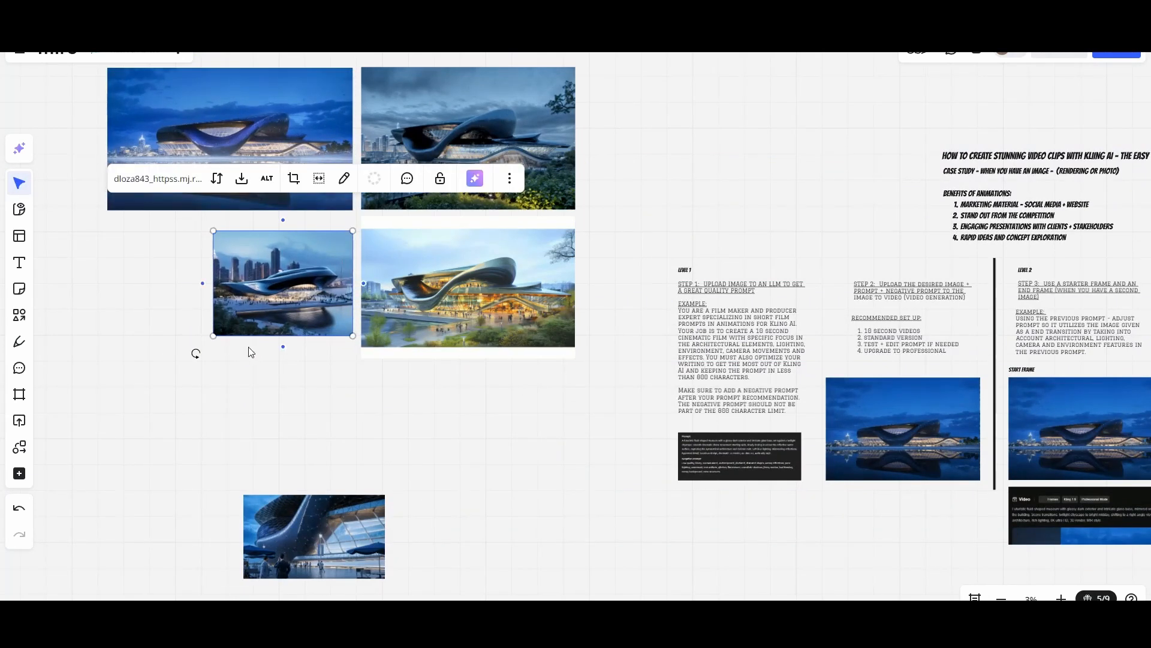
{"action": "left_click_drag", "start_coordinate": [213, 335], "coordinate": [110, 414]}
{"action": "scroll", "coordinate": [451, 276], "scroll_direction": "up", "scroll_amount": 1}
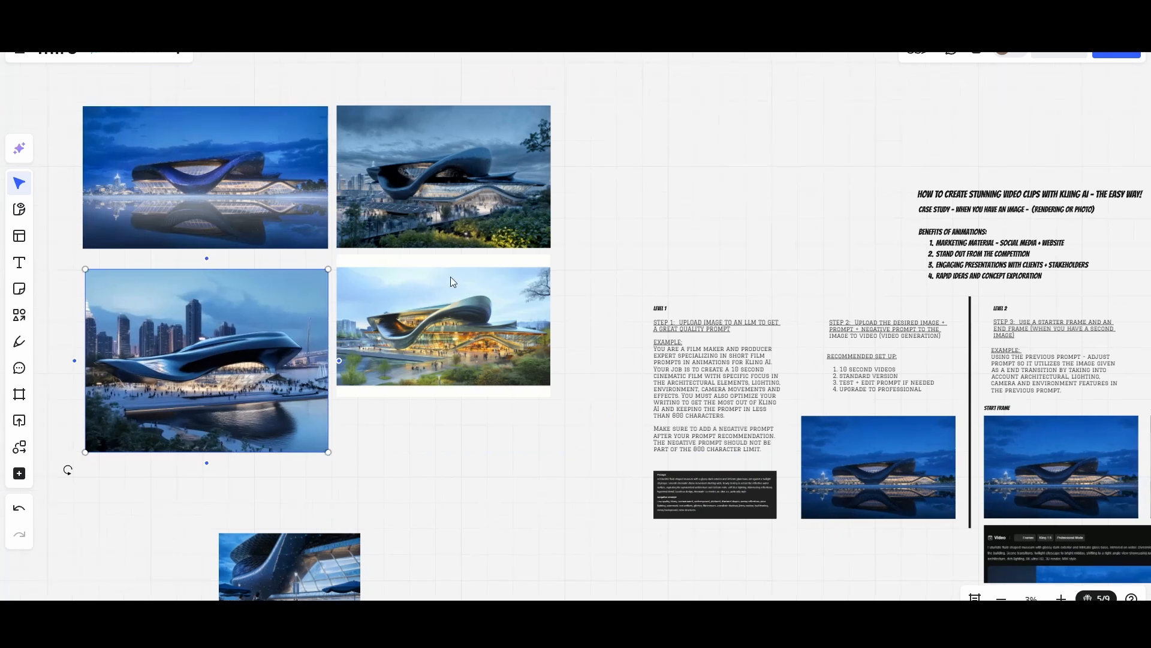
{"action": "left_click", "coordinate": [619, 231]}
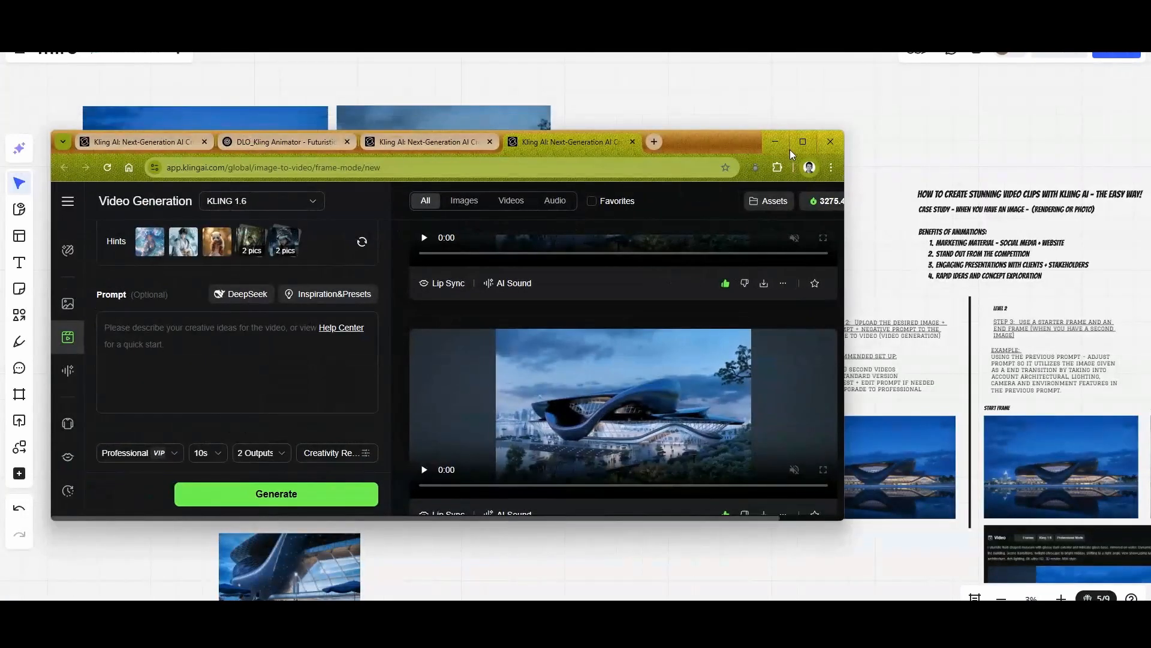
Switch to Kling AI and examine the earlier generated videos, scrubbing through the extended daytime clip.
{"action": "scroll", "coordinate": [727, 281], "scroll_direction": "up", "scroll_amount": 10}
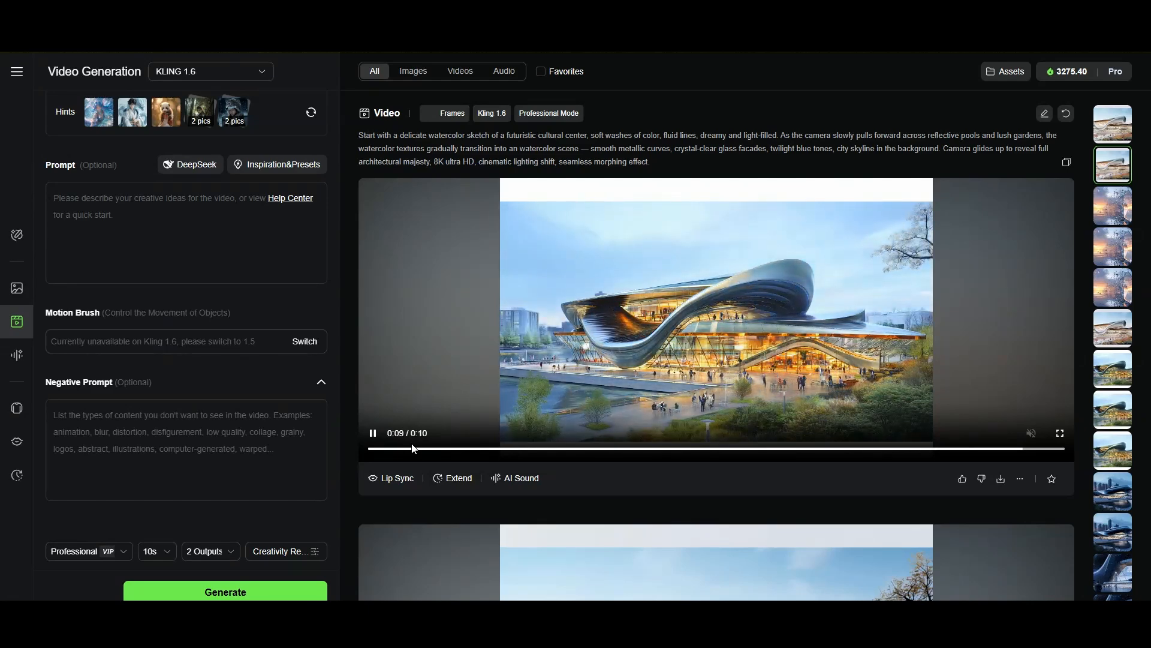
{"action": "scroll", "coordinate": [761, 384], "scroll_direction": "up", "scroll_amount": 5}
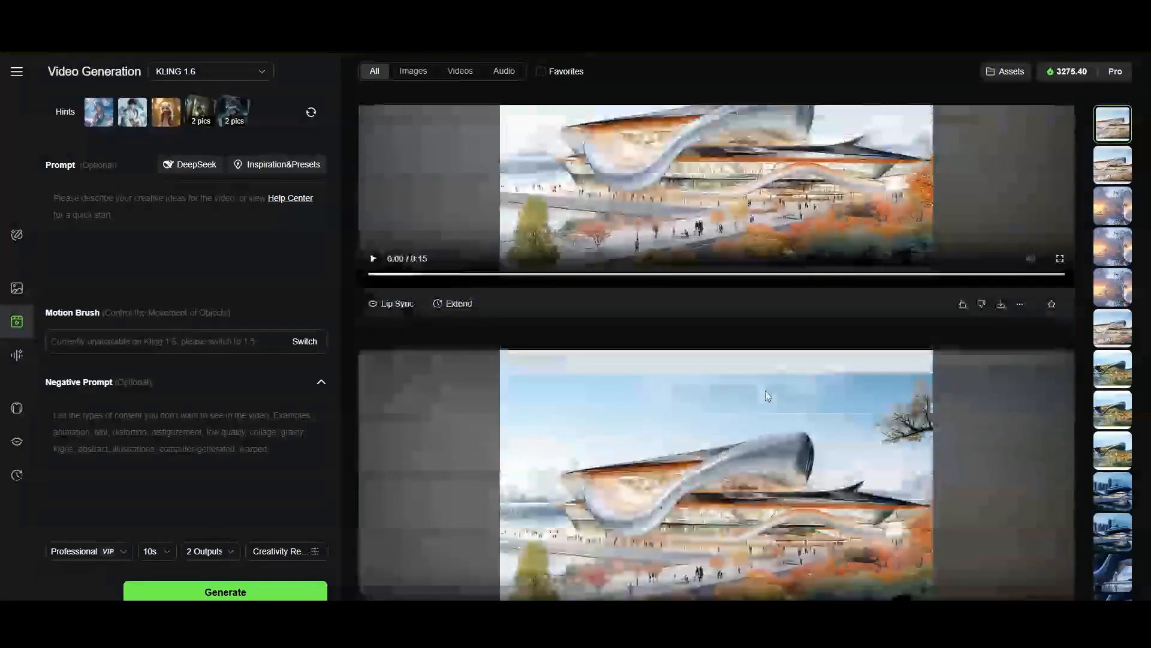
{"action": "left_click_drag", "start_coordinate": [902, 402], "coordinate": [991, 402]}
{"action": "scroll", "coordinate": [933, 448], "scroll_direction": "down", "scroll_amount": 1}
{"action": "scroll", "coordinate": [933, 448], "scroll_direction": "down", "scroll_amount": 10}
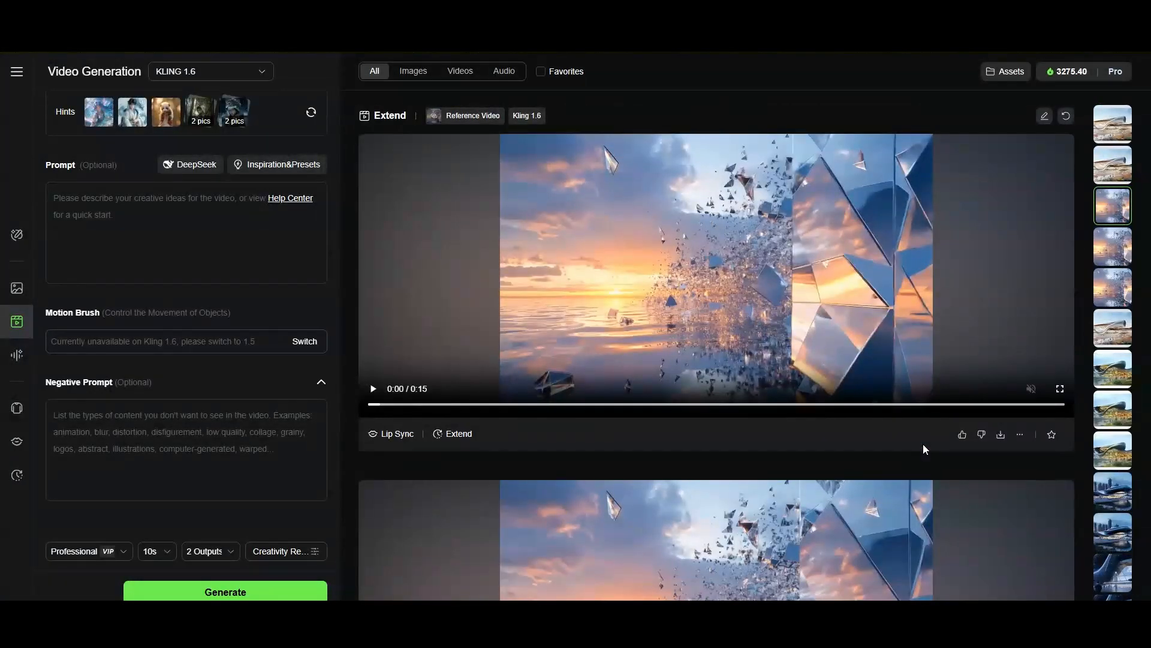
{"action": "scroll", "coordinate": [923, 444], "scroll_direction": "up", "scroll_amount": 4}
{"action": "scroll", "coordinate": [827, 246], "scroll_direction": "up", "scroll_amount": 4}
{"action": "left_click", "coordinate": [915, 503]}
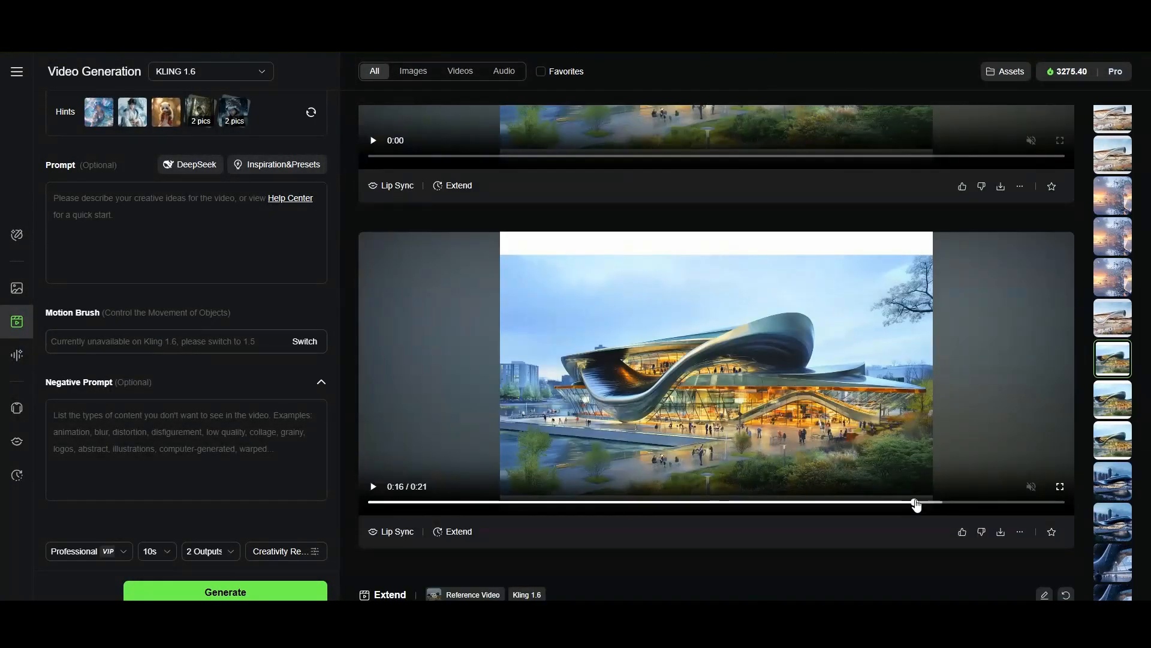
{"action": "left_click_drag", "start_coordinate": [918, 505], "coordinate": [401, 512]}
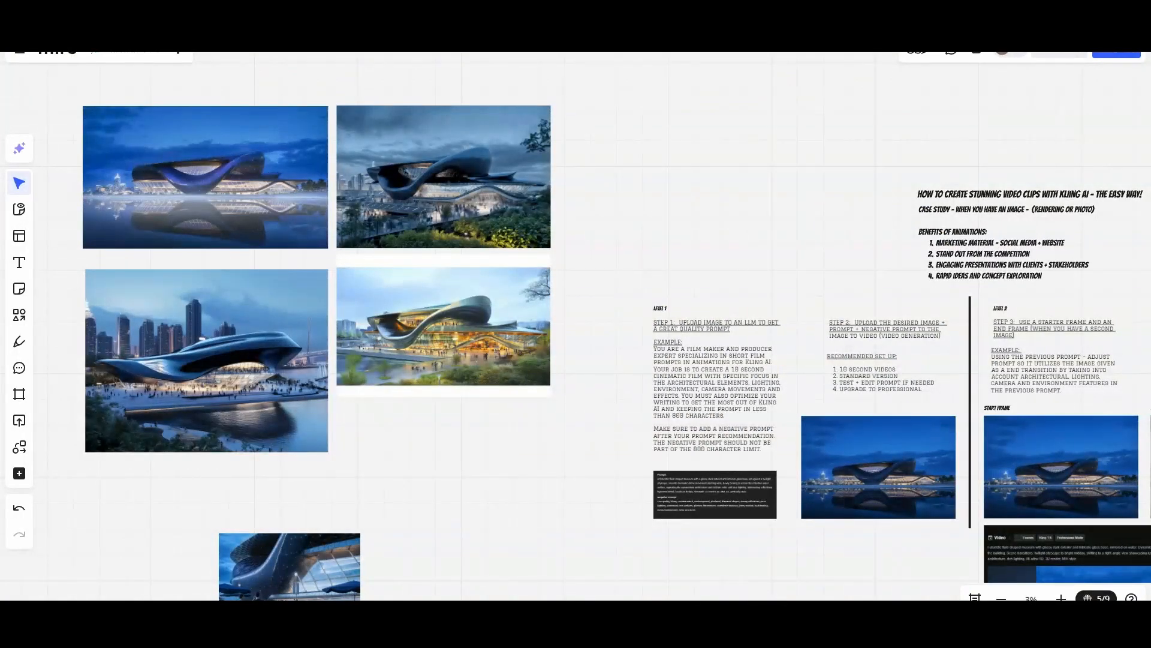
Add the dusk rendering with the foreground gardens as the start frame in Kling AI's image-to-video form.
{"action": "mouse_move", "coordinate": [763, 632]}
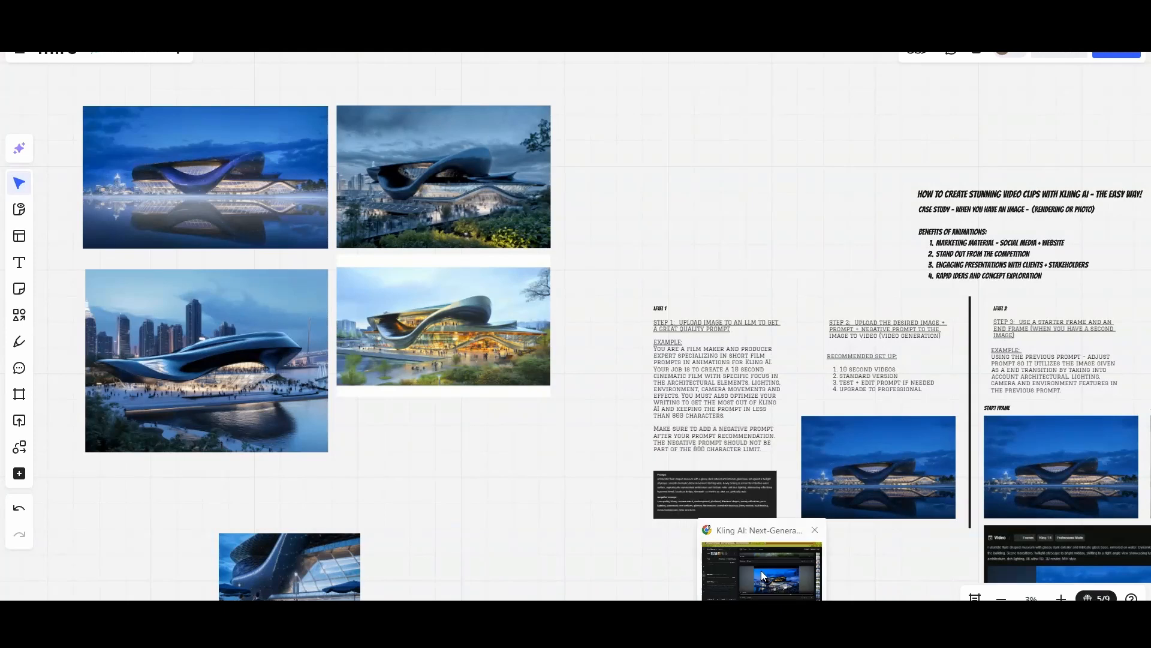
{"action": "left_click", "coordinate": [761, 572]}
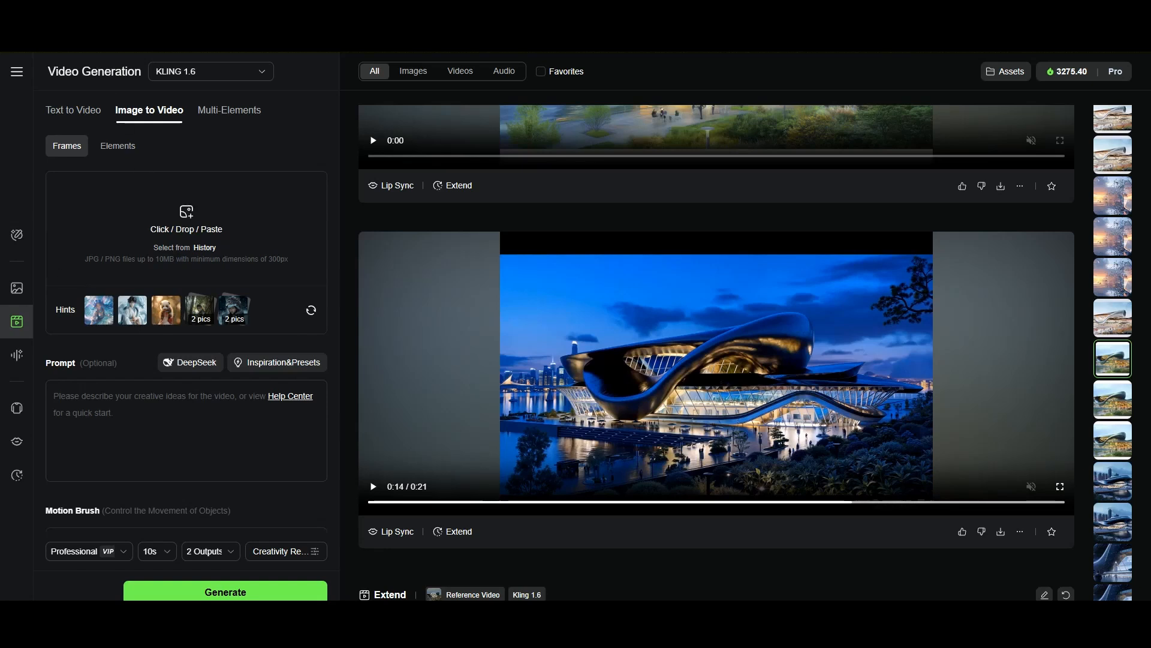
{"action": "left_click_drag", "start_coordinate": [9, 269], "coordinate": [195, 239]}
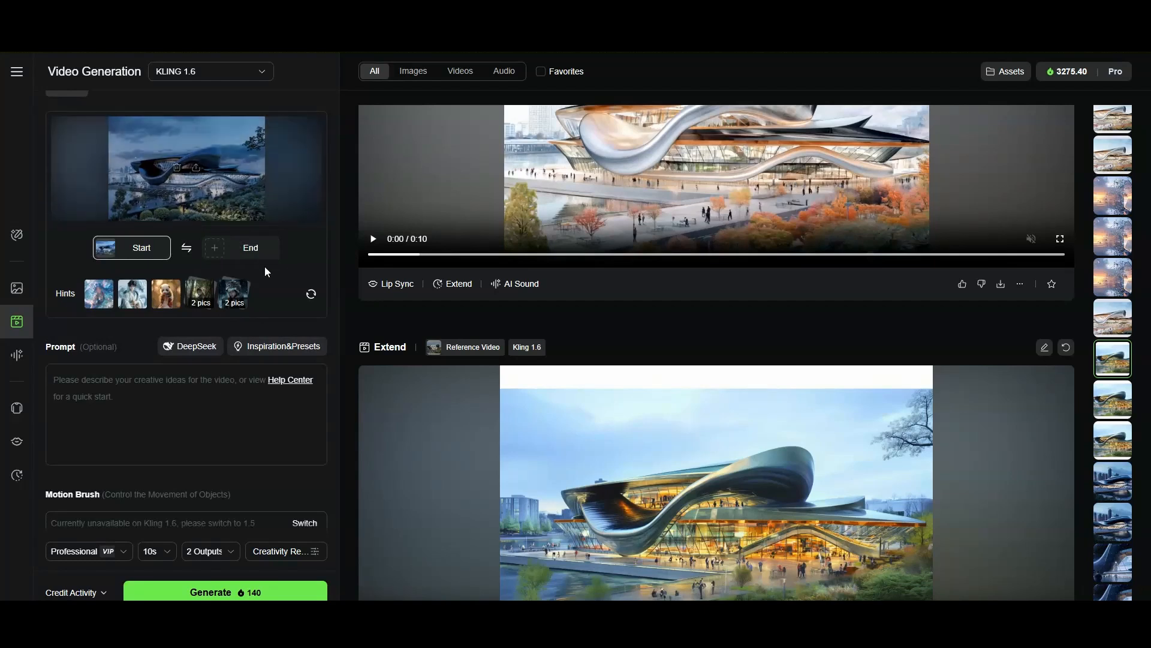
Add the daytime rendering of the building with warm interior lights as the end frame.
{"action": "scroll", "coordinate": [167, 240], "scroll_direction": "up", "scroll_amount": 2}
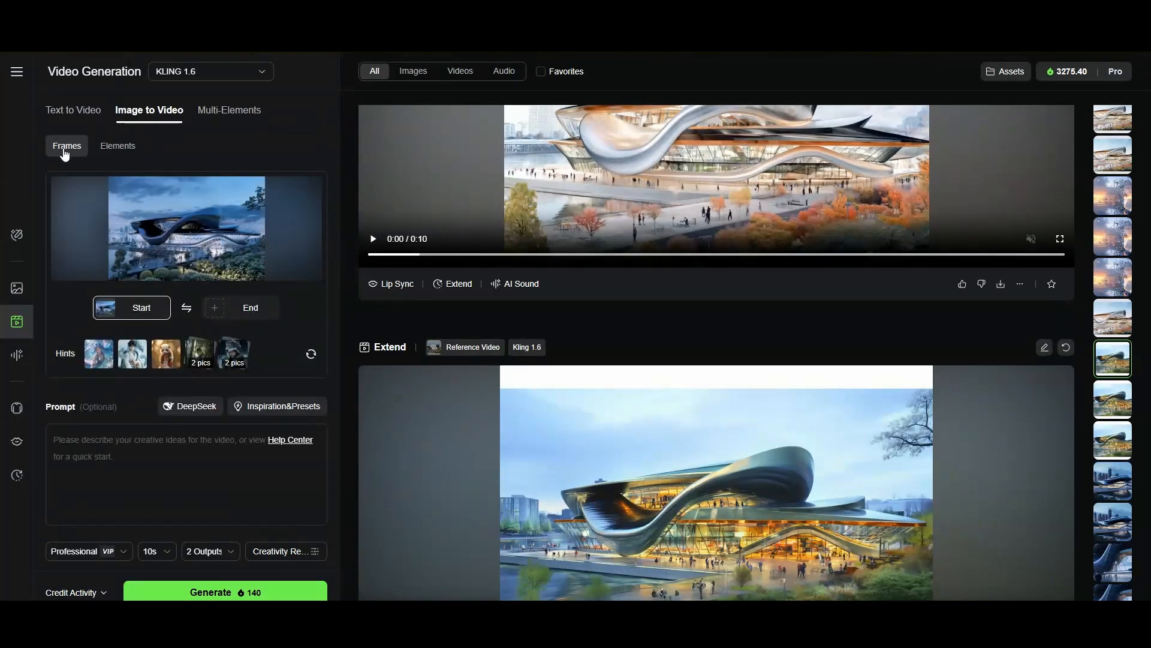
{"action": "left_click", "coordinate": [250, 308]}
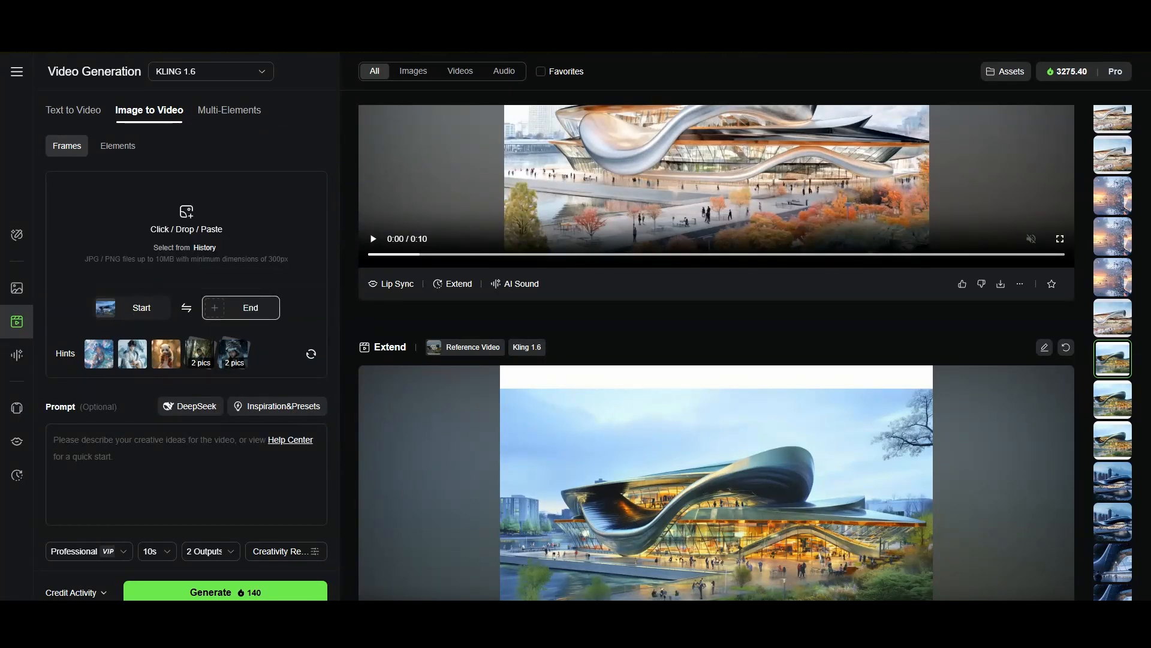
{"action": "left_click_drag", "start_coordinate": [36, 336], "coordinate": [258, 314]}
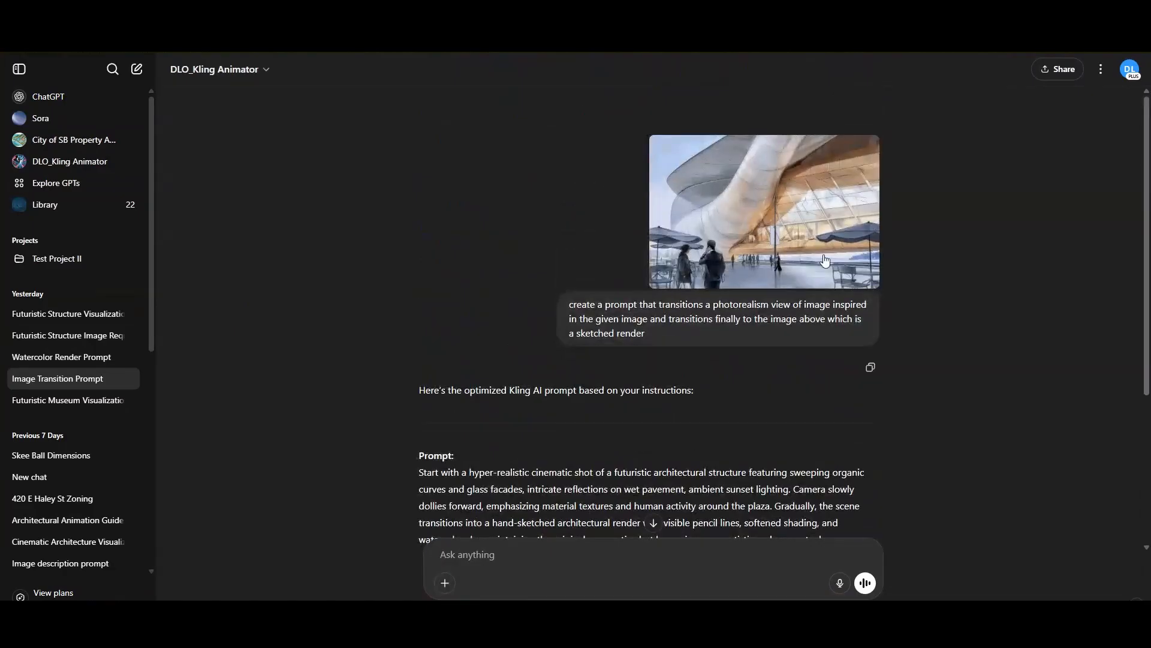
Copy the prompt and negative prompt from ChatGPT's Image Transition Prompt chat and replace the prompt text in Kling AI with them.
{"action": "scroll", "coordinate": [668, 219], "scroll_direction": "down", "scroll_amount": 2}
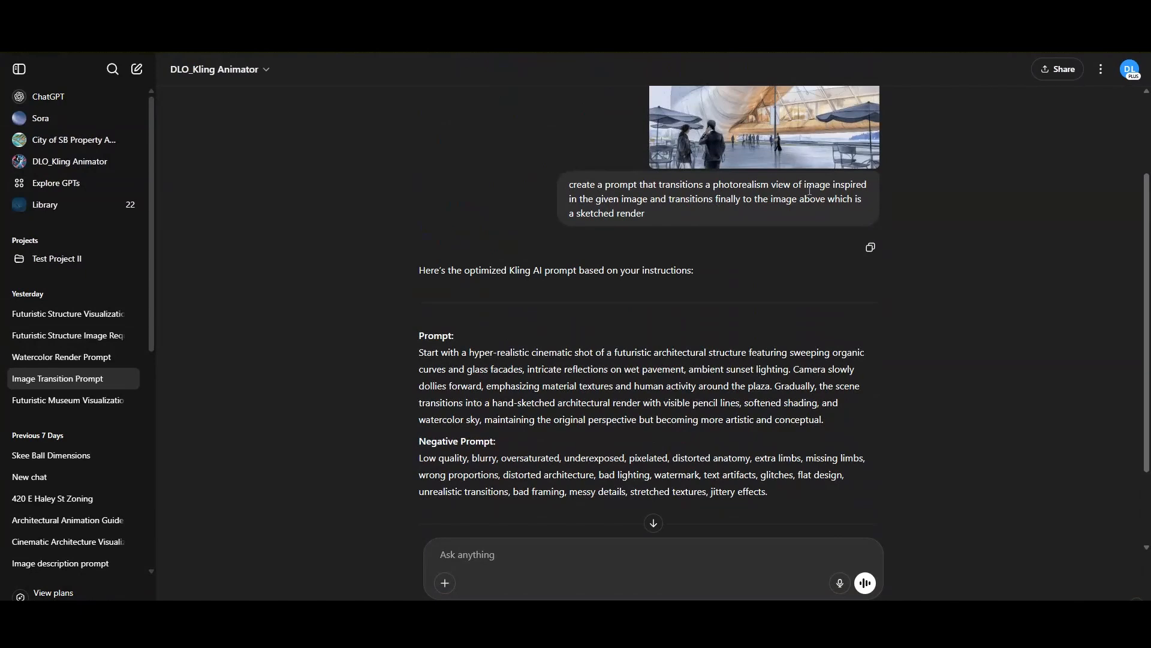
{"action": "scroll", "coordinate": [630, 213], "scroll_direction": "down", "scroll_amount": 2}
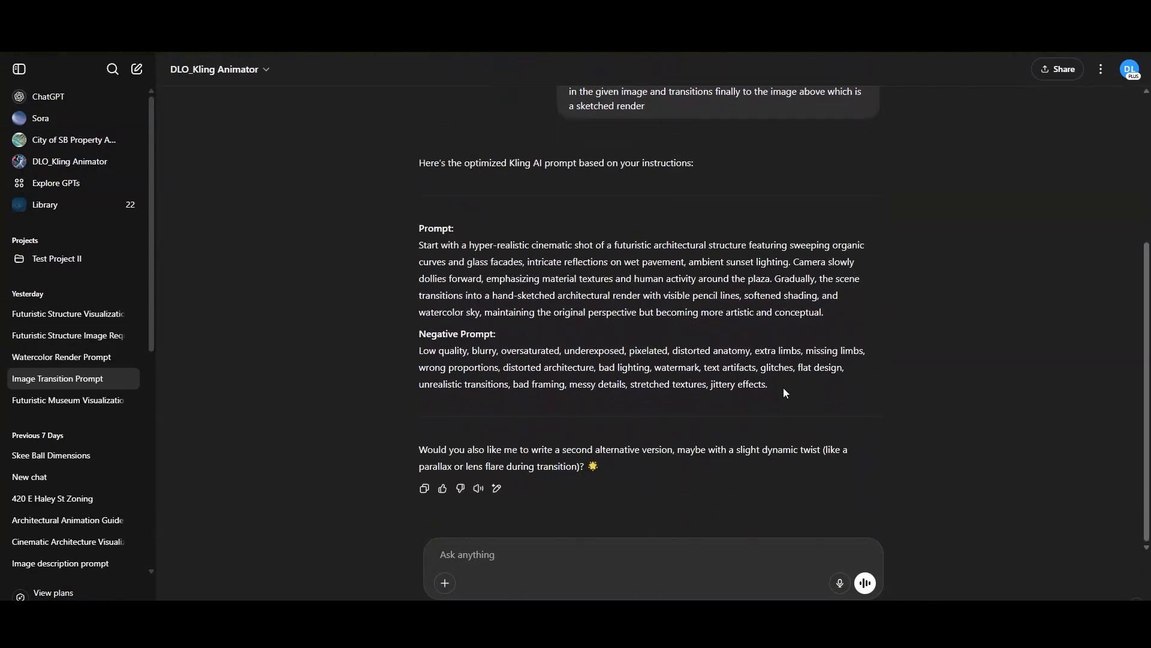
{"action": "left_click_drag", "start_coordinate": [775, 387], "coordinate": [418, 251]}
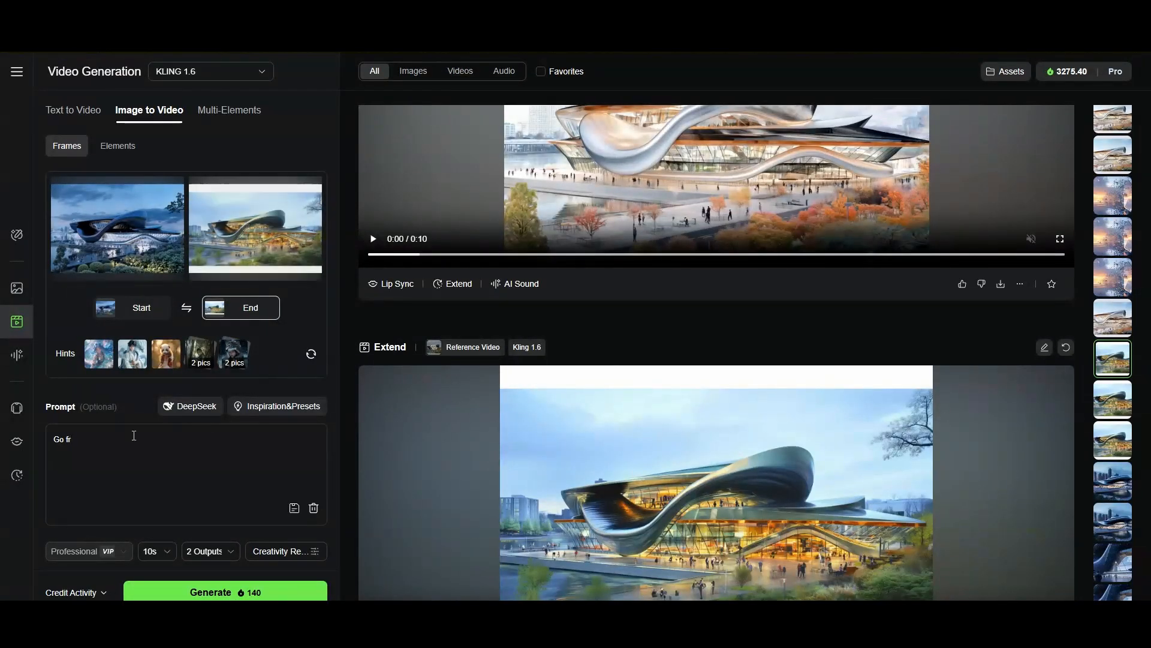
{"action": "key", "text": "ctrl+a"}
{"action": "type", "text": "Start with a hyper-realistic cinematic shot of a futuristic architectural structure featuring sweeping organic curves and glass facades, intricate reflections on wet pavement, ambient sunset lighting. Camera slowly dollies forward, emphasizing material textures and human activity around the plaza. Gradually, the scene transitions into a hand-sketched architectural render with visible pencil lines, softened shading, and watercolor sky, maintaining the original perspective but becoming more artistic and conceptual.Negative Prompt: Low quality, blurry, oversaturated, underexposed, pixelated, distorted anatomy, extra limbs, missing limbs, wrong proportions, distorted architecture, bad lighting, watermark, text artifacts, glitches, flat design, unrealistic transitions, bad framing, messy details, stretched textures, jittery effects."}
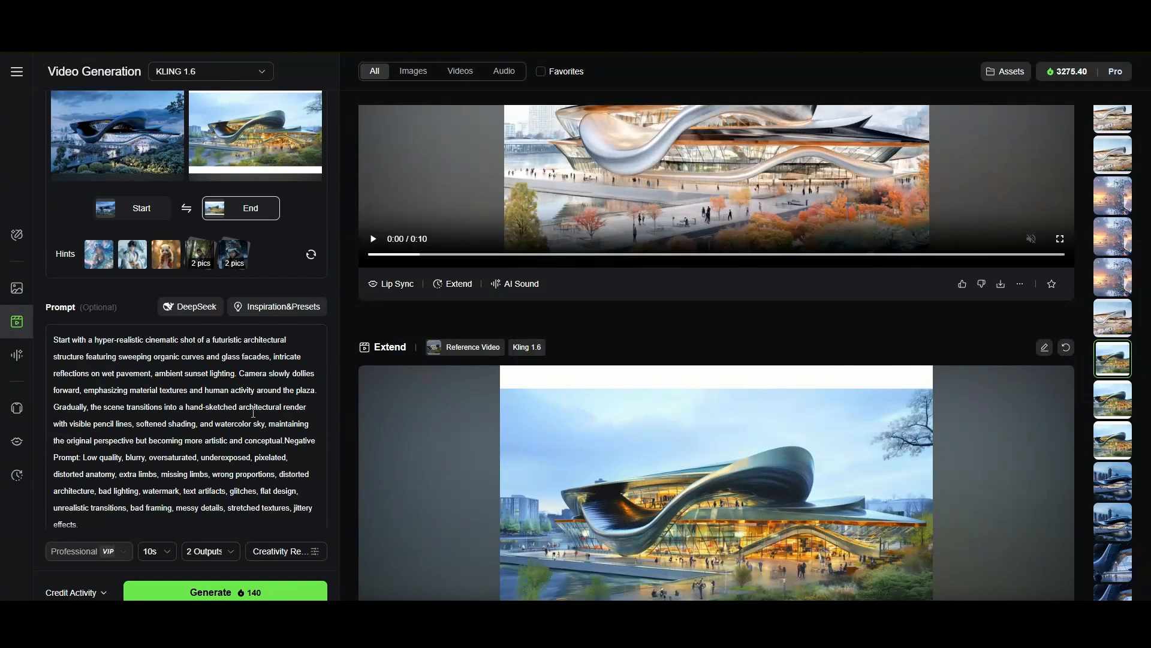
Copy the negative terms from "Low quality, blurry" through "jittery effects." out of the prompt into the Negative Prompt field.
{"action": "scroll", "coordinate": [256, 423], "scroll_direction": "down", "scroll_amount": 1}
{"action": "left_click_drag", "start_coordinate": [144, 454], "coordinate": [260, 432]}
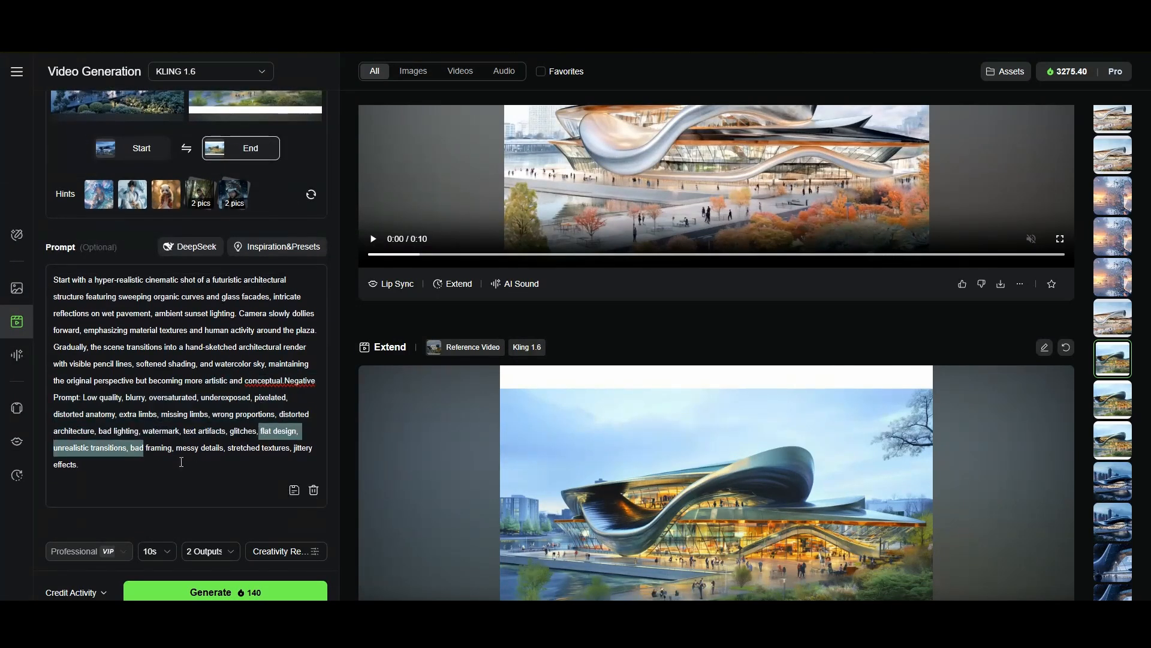
{"action": "left_click", "coordinate": [102, 415]}
{"action": "left_click_drag", "start_coordinate": [101, 456], "coordinate": [85, 397]}
{"action": "key", "text": "ctrl+c"}
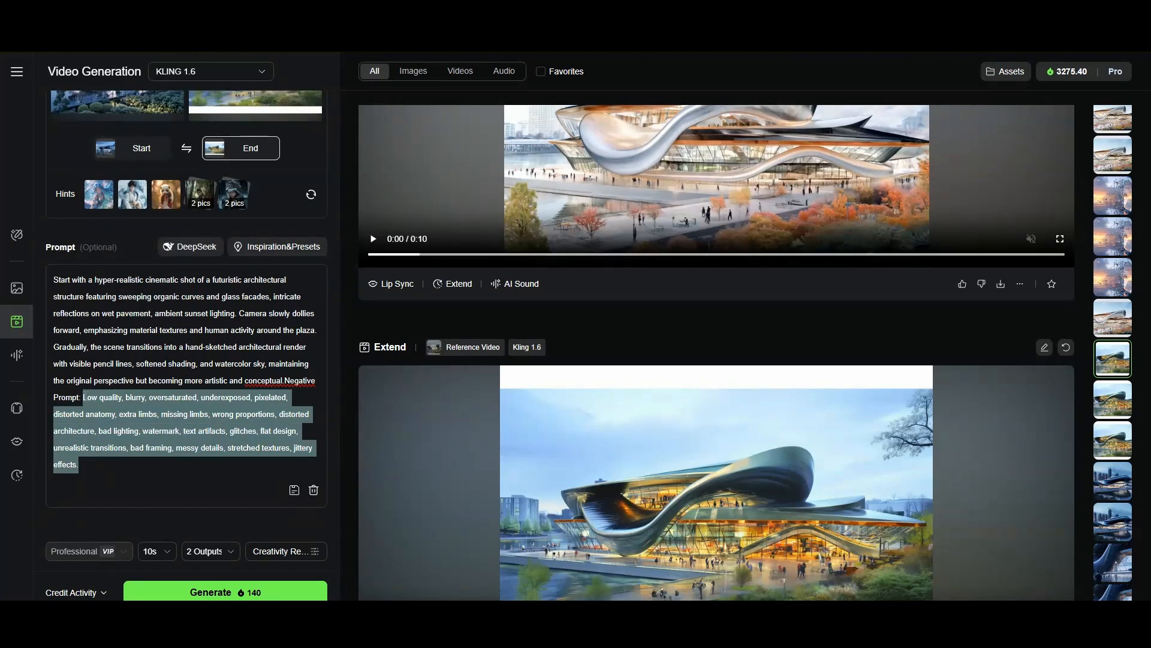
{"action": "scroll", "coordinate": [171, 518], "scroll_direction": "down", "scroll_amount": 4}
{"action": "left_click", "coordinate": [142, 424]}
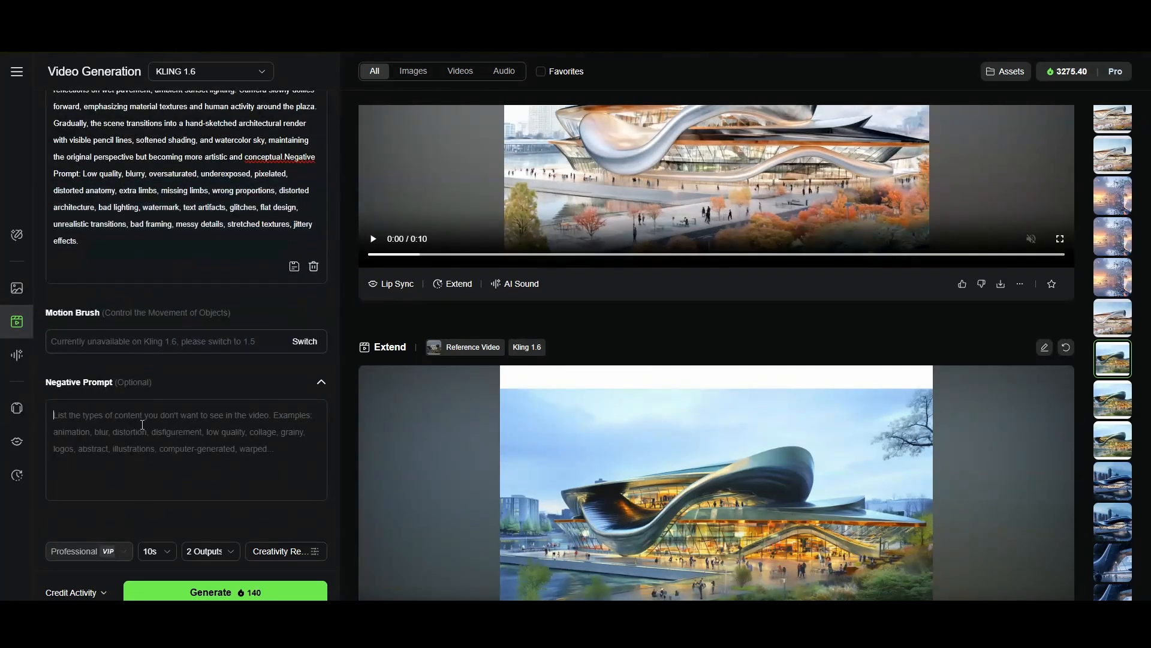
{"action": "key", "text": "ctrl+v"}
Delete the "Negative Prompt:" label and its terms from the main prompt, ending it at "artistic and conceptual.".
{"action": "left_click_drag", "start_coordinate": [122, 245], "coordinate": [65, 175]}
{"action": "key", "text": "BackSpace"}
{"action": "key", "text": "BackSpace"}
{"action": "key", "text": "BackSpace"}
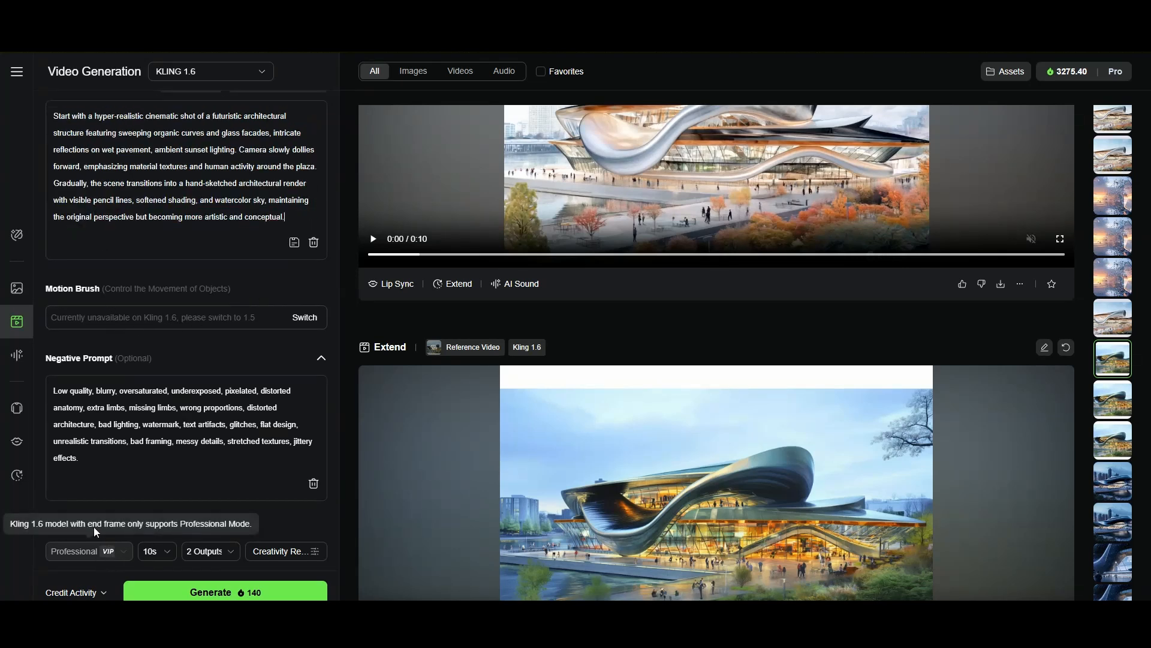
Set the video duration to 5s with 1 output and generate the start-to-end frame video.
{"action": "scroll", "coordinate": [126, 300], "scroll_direction": "up", "scroll_amount": 5}
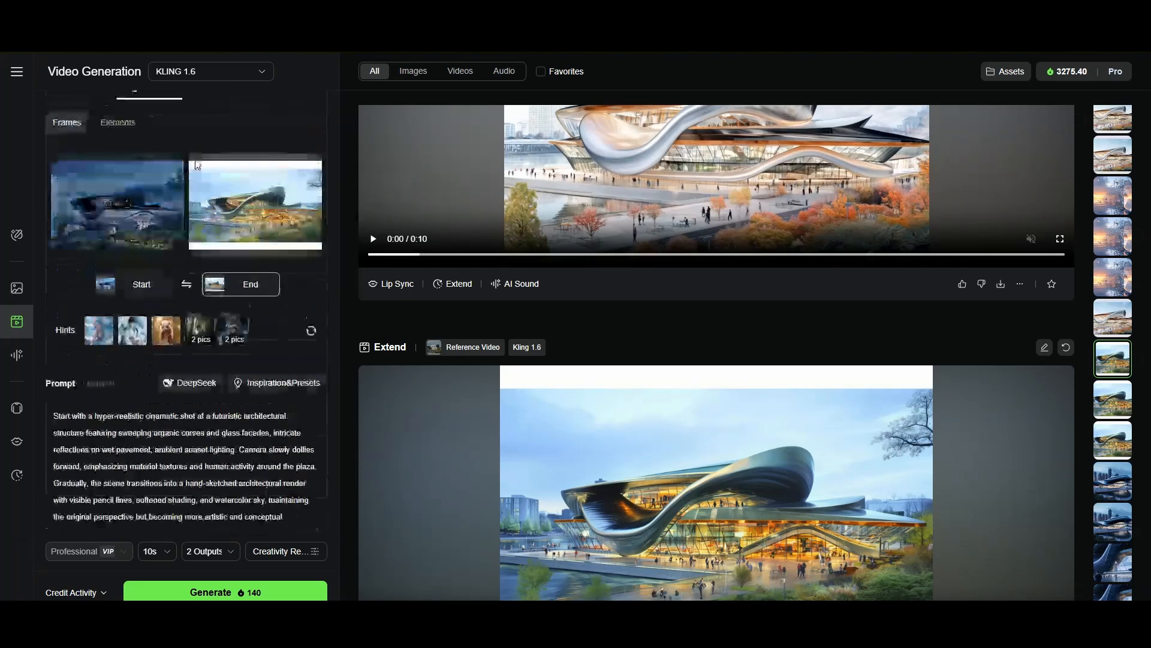
{"action": "scroll", "coordinate": [178, 240], "scroll_direction": "down", "scroll_amount": 5}
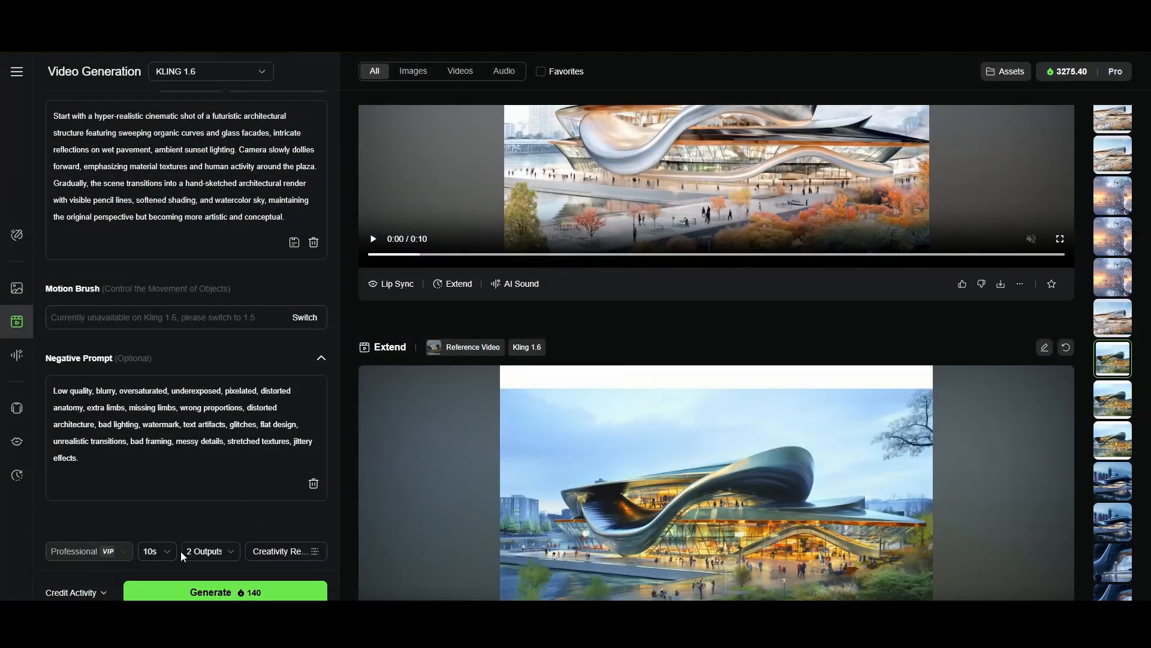
{"action": "left_click", "coordinate": [159, 551]}
{"action": "left_click", "coordinate": [162, 551]}
{"action": "left_click", "coordinate": [157, 551]}
{"action": "left_click", "coordinate": [157, 512]}
{"action": "left_click", "coordinate": [223, 551]}
{"action": "left_click", "coordinate": [210, 453]}
{"action": "left_click", "coordinate": [247, 592]}
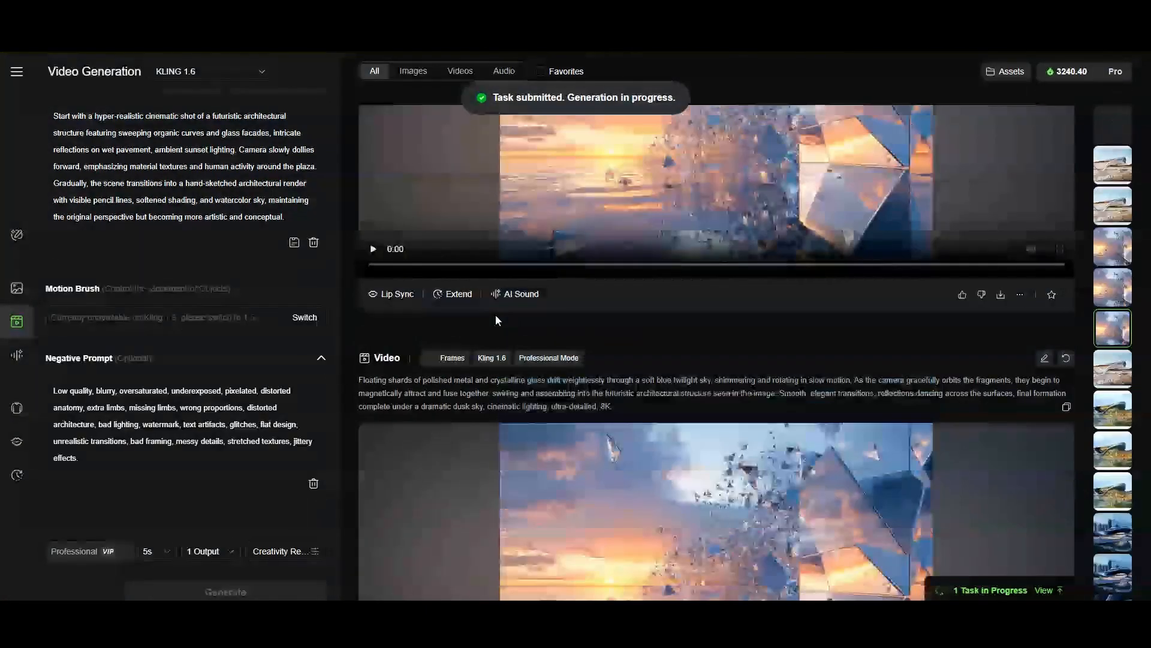
Switch to the Miro board and examine the Level 2 notes on using a start frame and an end frame.
{"action": "scroll", "coordinate": [337, 254], "scroll_direction": "up", "scroll_amount": 5}
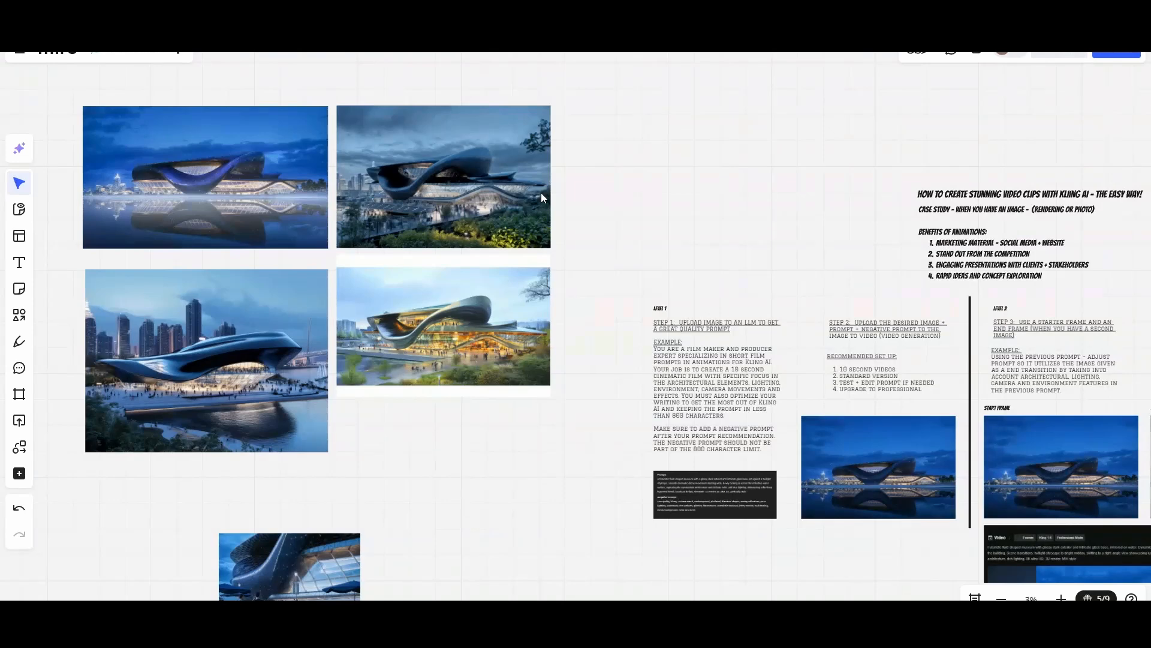
{"action": "scroll", "coordinate": [725, 329], "scroll_direction": "down", "scroll_amount": 3}
{"action": "scroll", "coordinate": [725, 330], "scroll_direction": "right", "scroll_amount": 5}
{"action": "scroll", "coordinate": [573, 256], "scroll_direction": "up", "scroll_amount": 6}
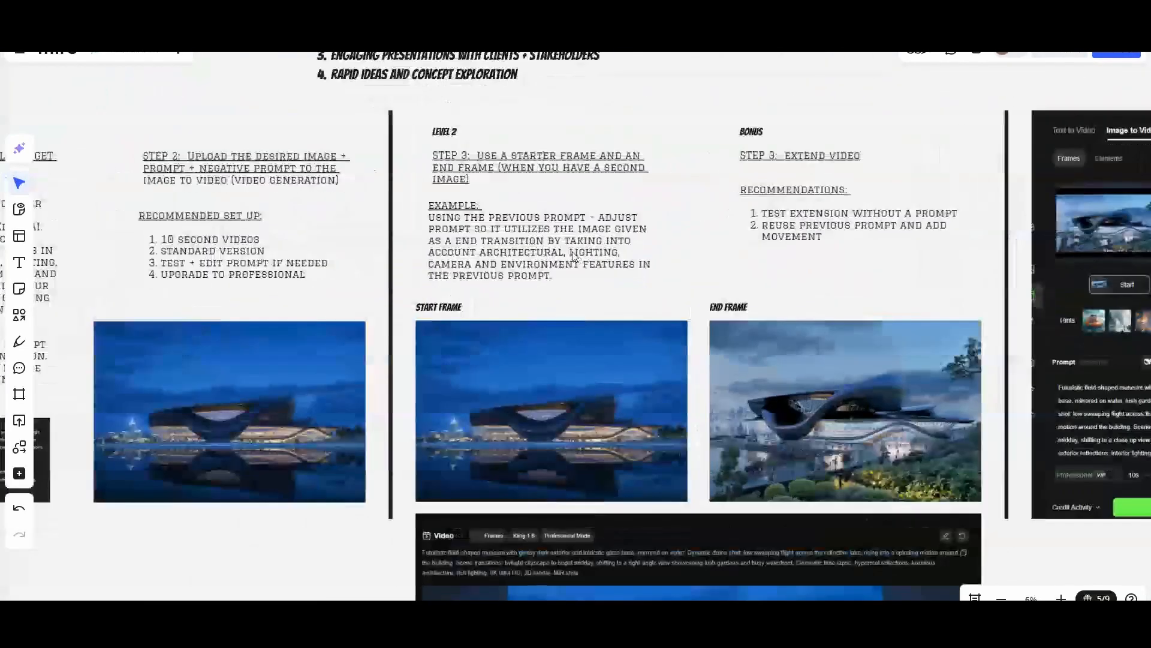
{"action": "scroll", "coordinate": [573, 257], "scroll_direction": "down", "scroll_amount": 1}
{"action": "scroll", "coordinate": [540, 234], "scroll_direction": "right", "scroll_amount": 1}
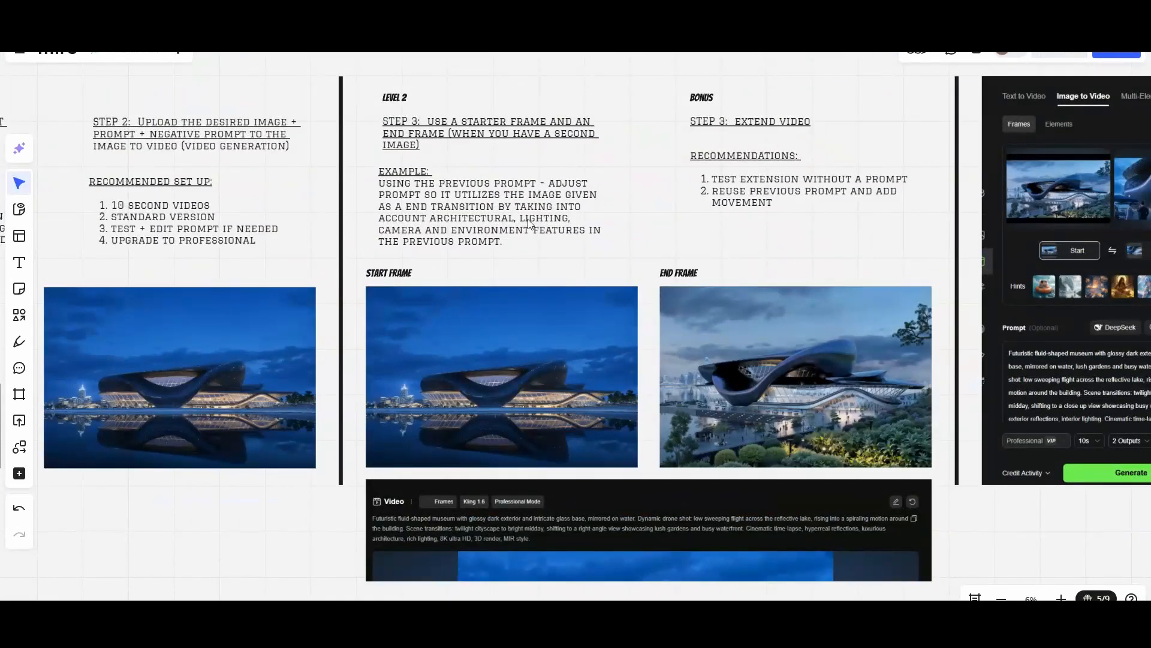